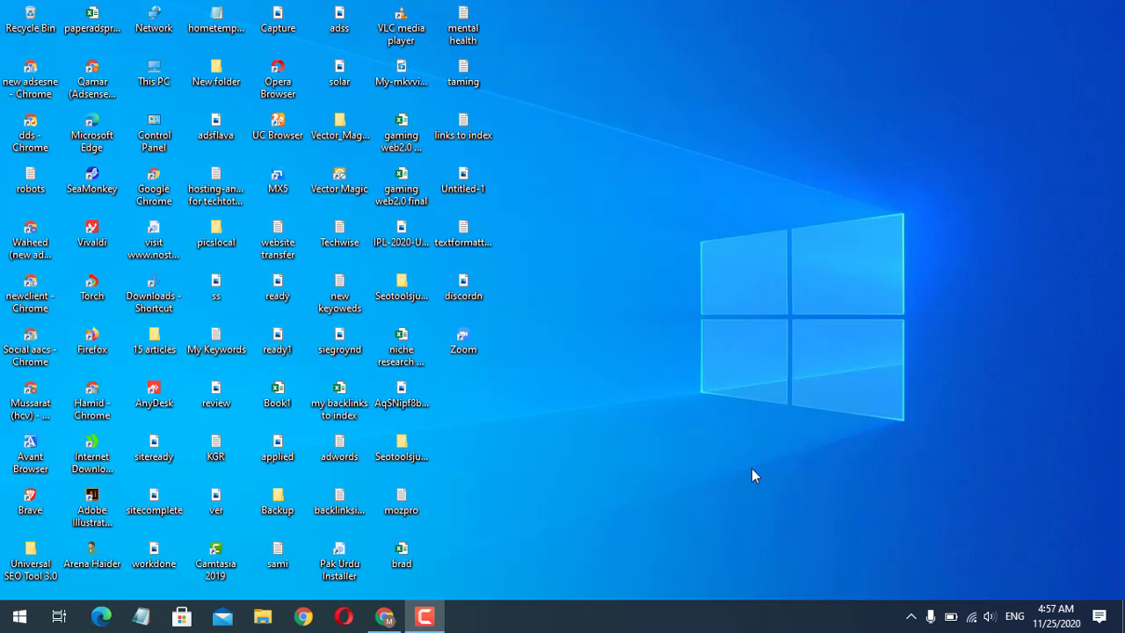
click(428, 615)
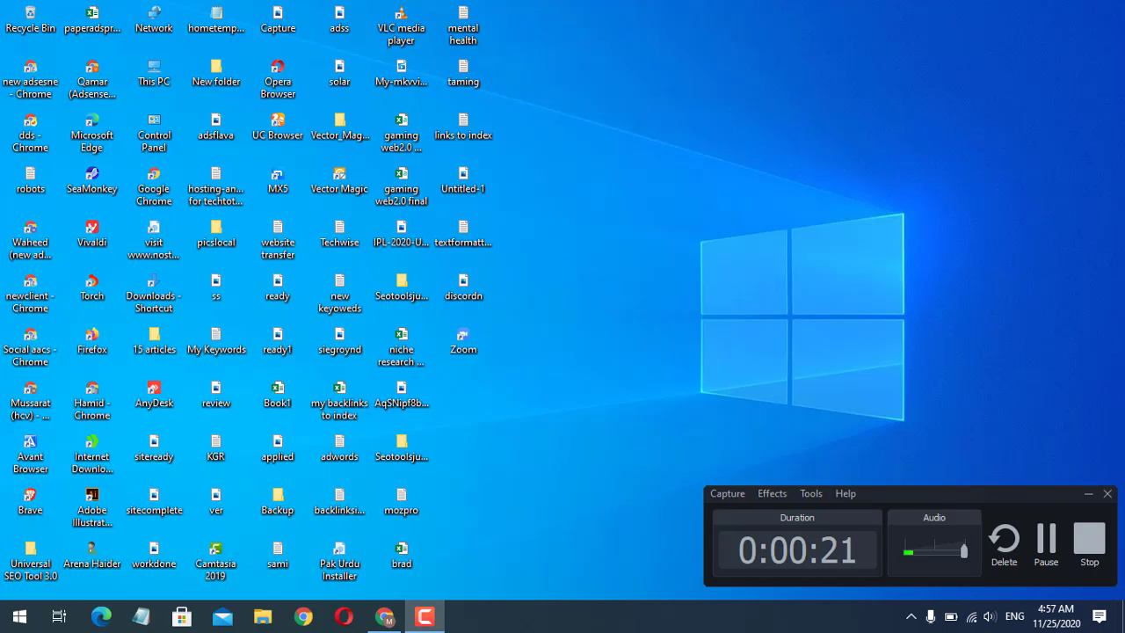
click(1044, 544)
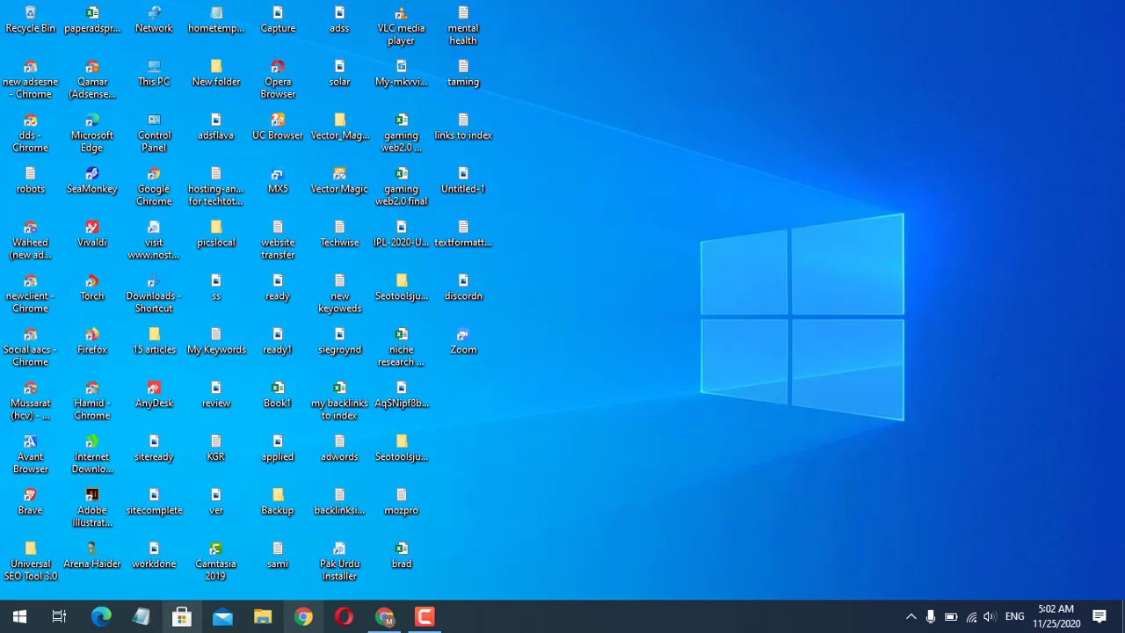
Launch Adobe Photoshop CC 2018 and open the portrait photo of the man in the blue shirt from the picslocal folder.
click(19, 616)
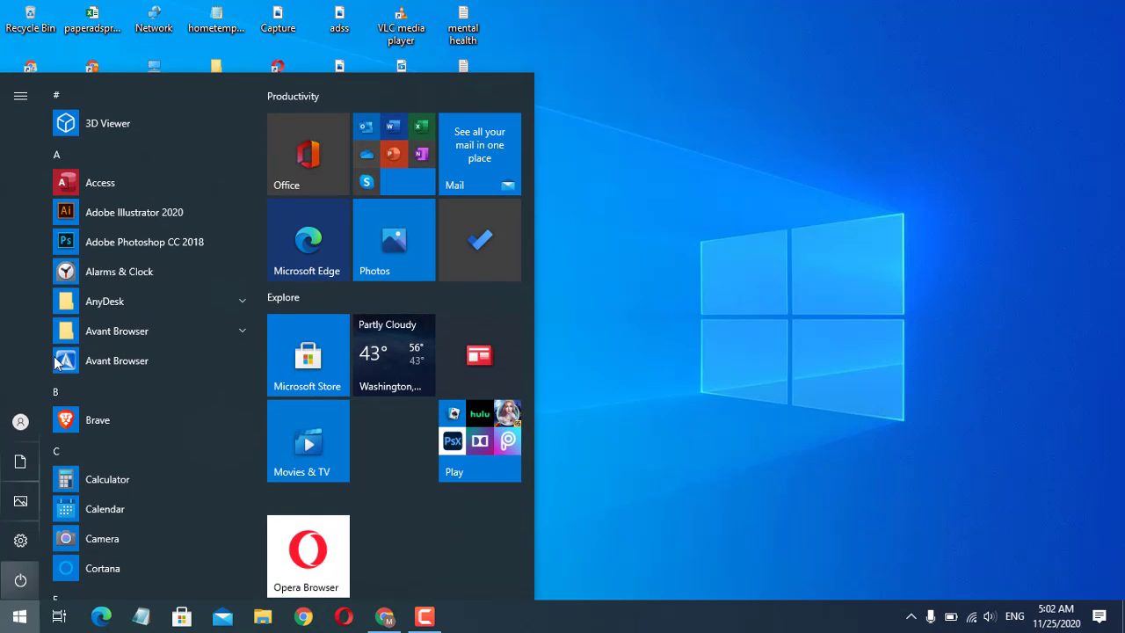
click(85, 252)
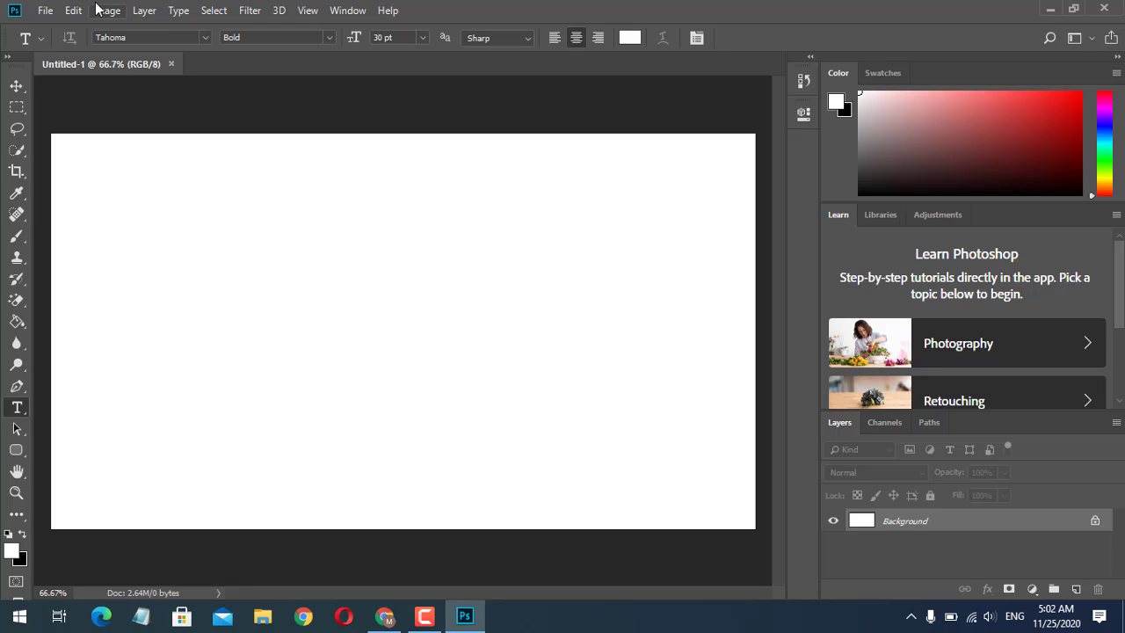
click(45, 10)
click(64, 44)
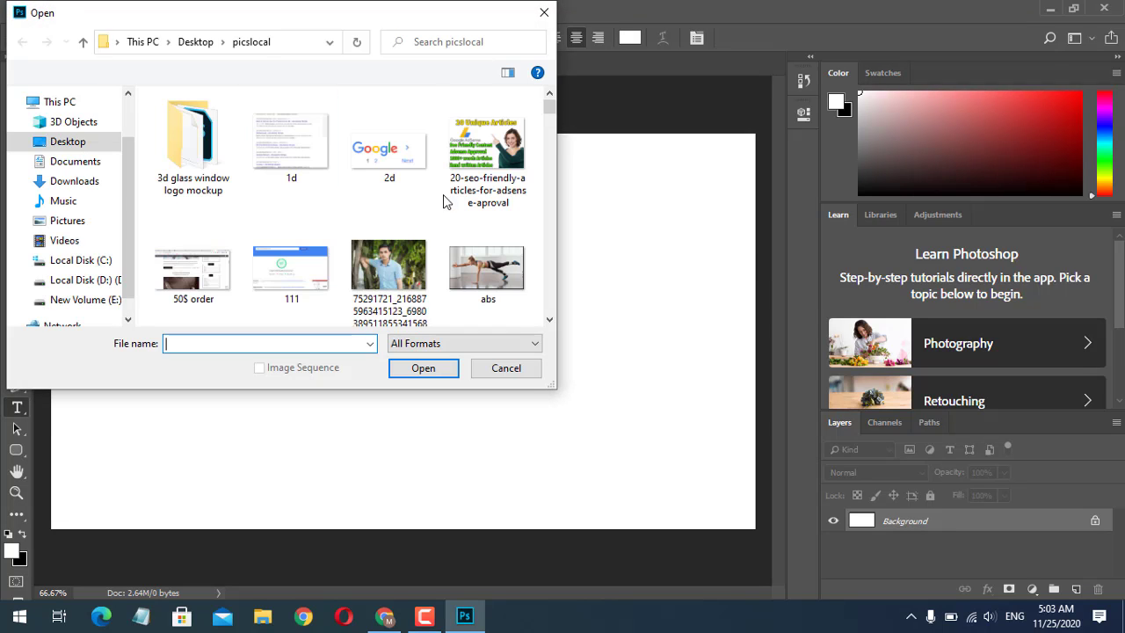
click(388, 242)
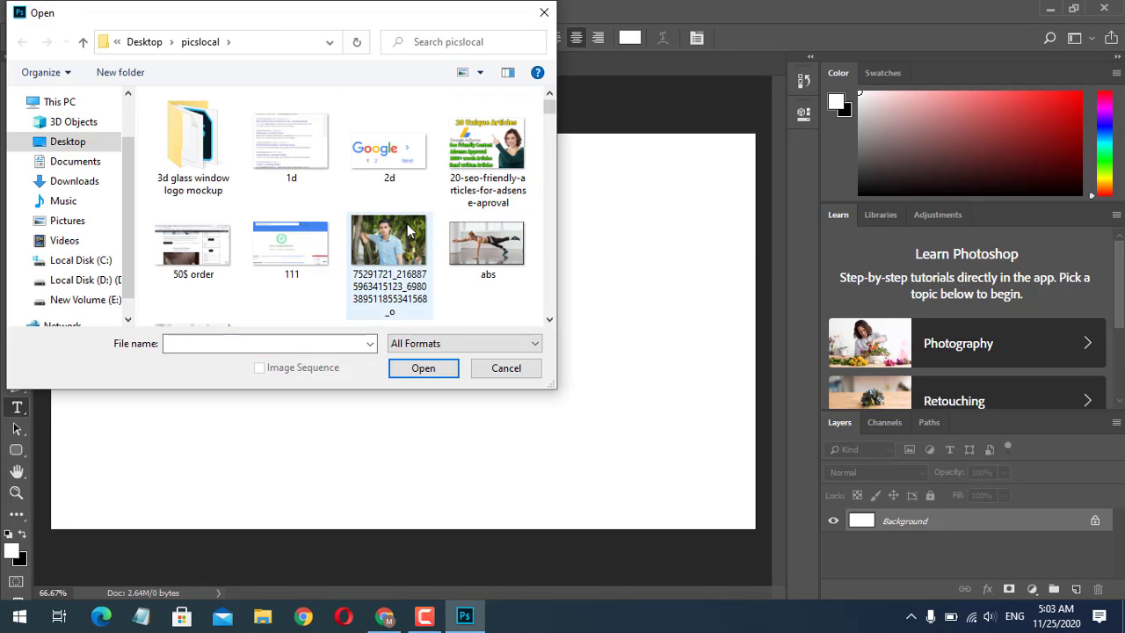
double_click(388, 242)
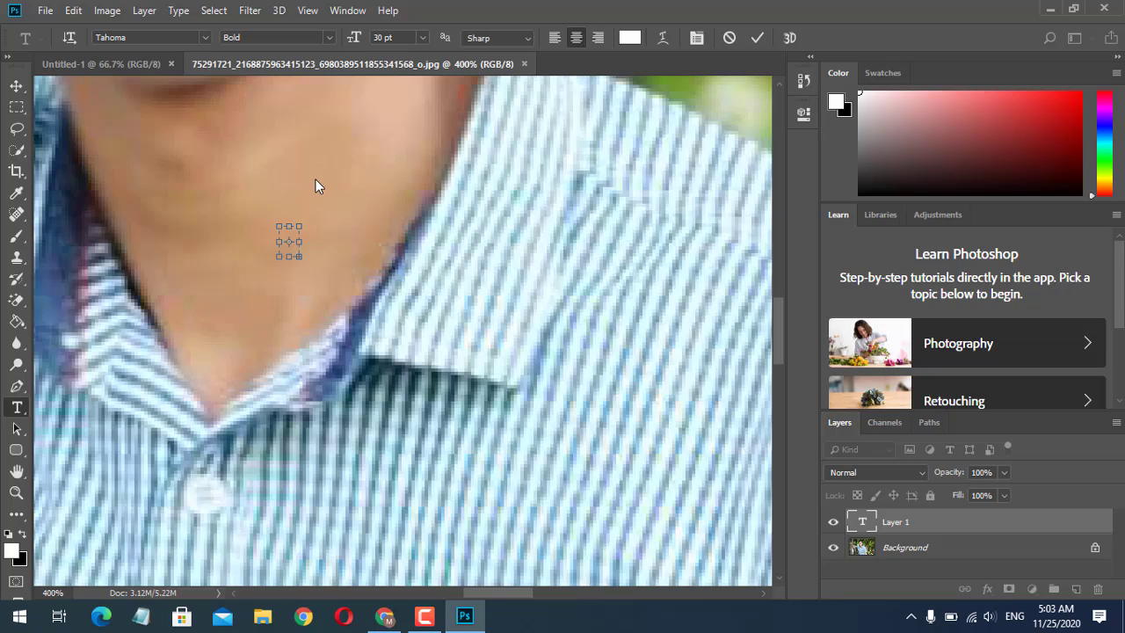
key(ctrl+minus)
key(ctrl+minus)
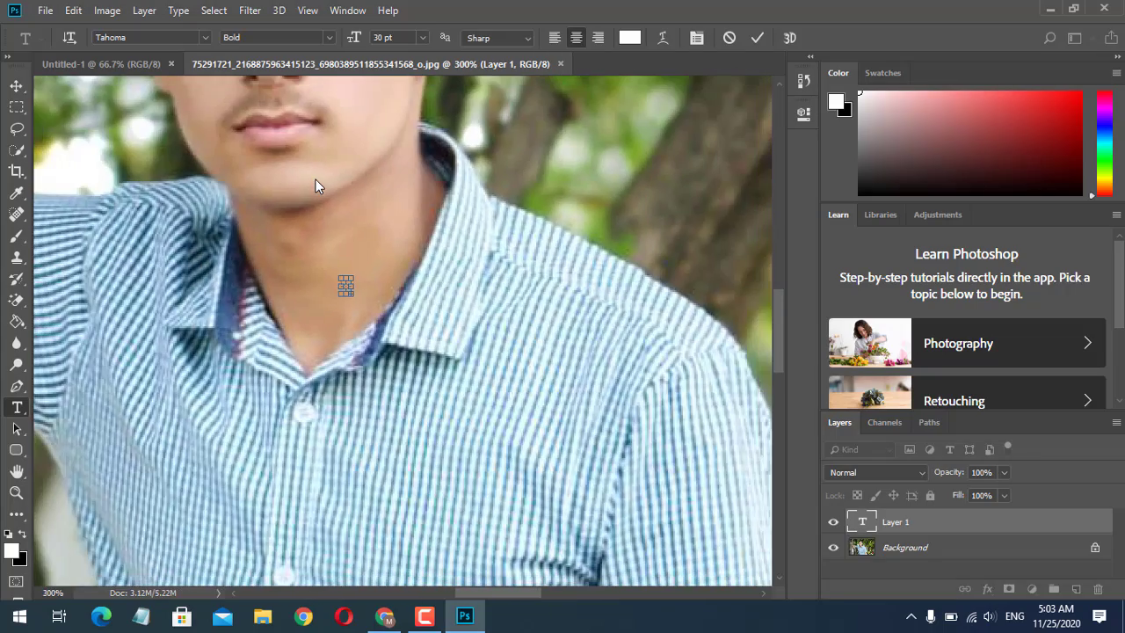
key(ctrl+plus)
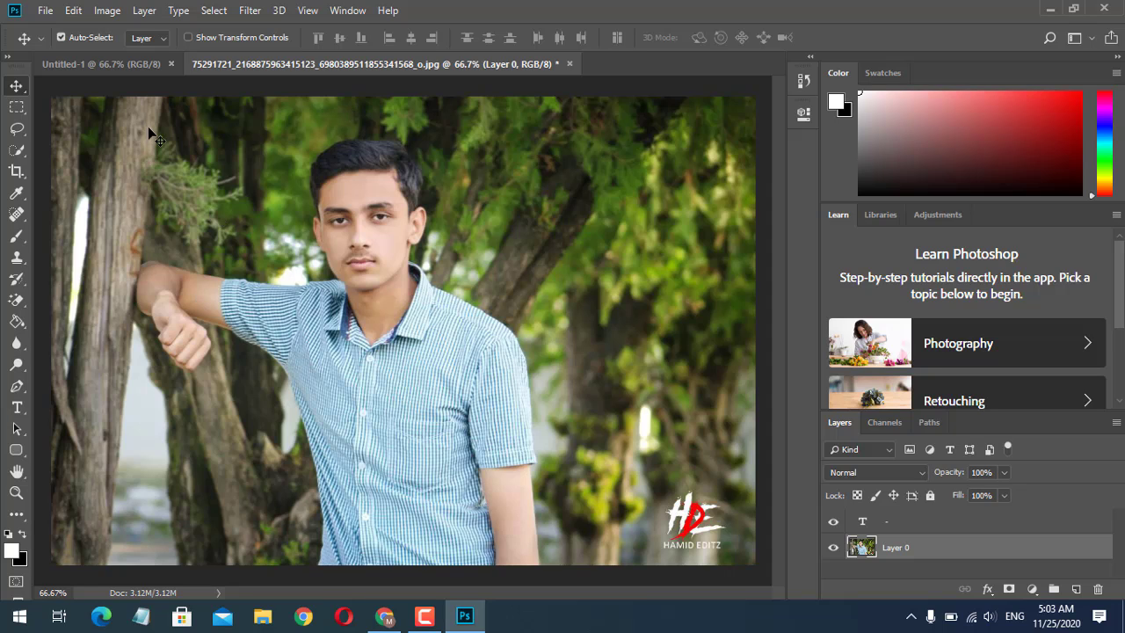
In the Untitled-1 document, give the "Photoshop CC Course" text layer a 3 px black outside stroke and a drop shadow.
click(118, 70)
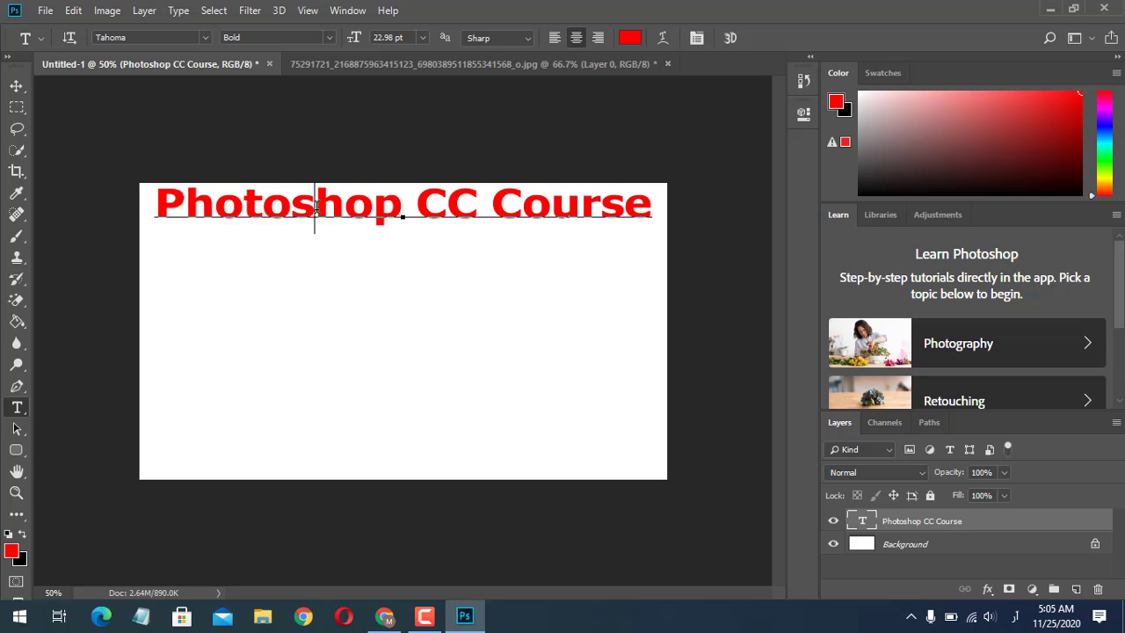
double_click(317, 204)
triple_click(317, 206)
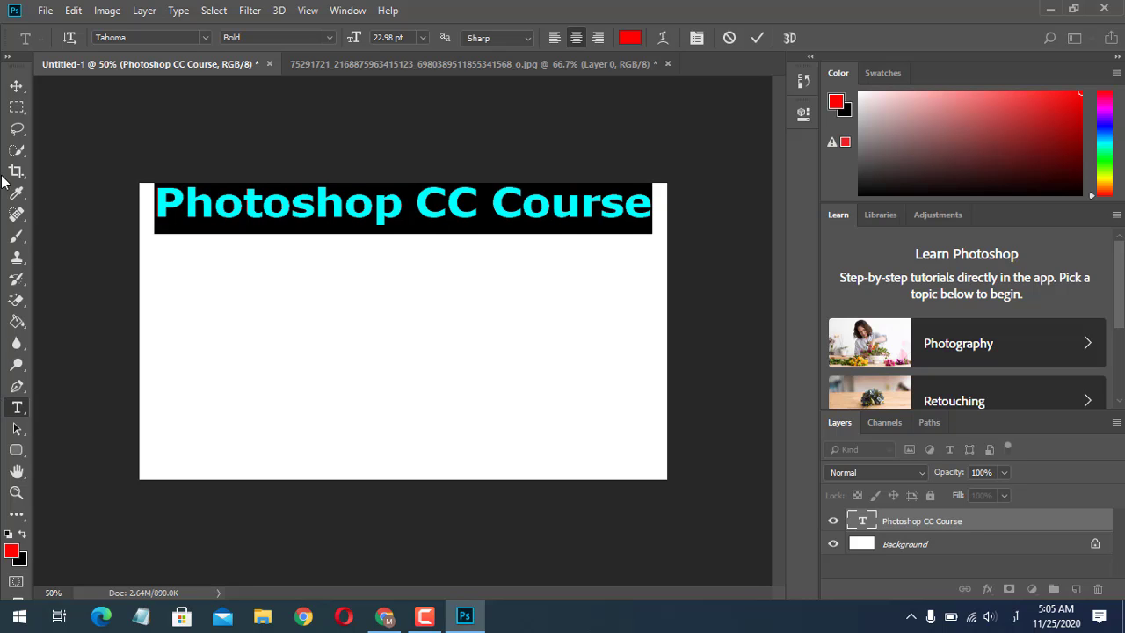
triple_click(289, 181)
click(1079, 519)
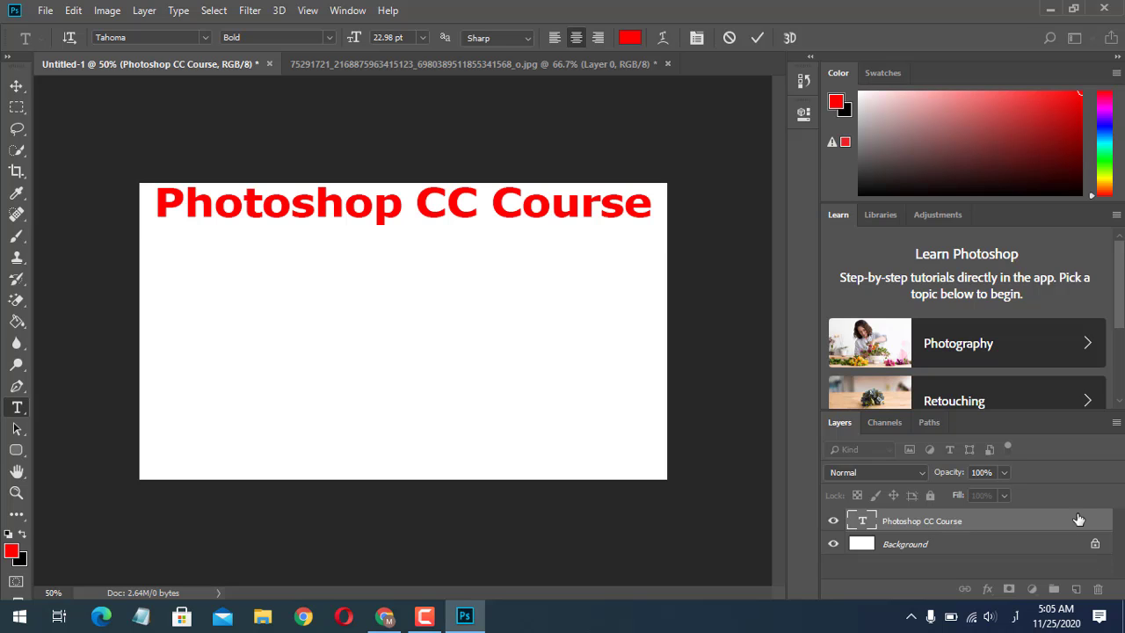
key(space)
double_click(989, 523)
click(509, 191)
mouse_move(763, 106)
mouse_down()
mouse_move(776, 102)
mouse_move(763, 106)
mouse_up()
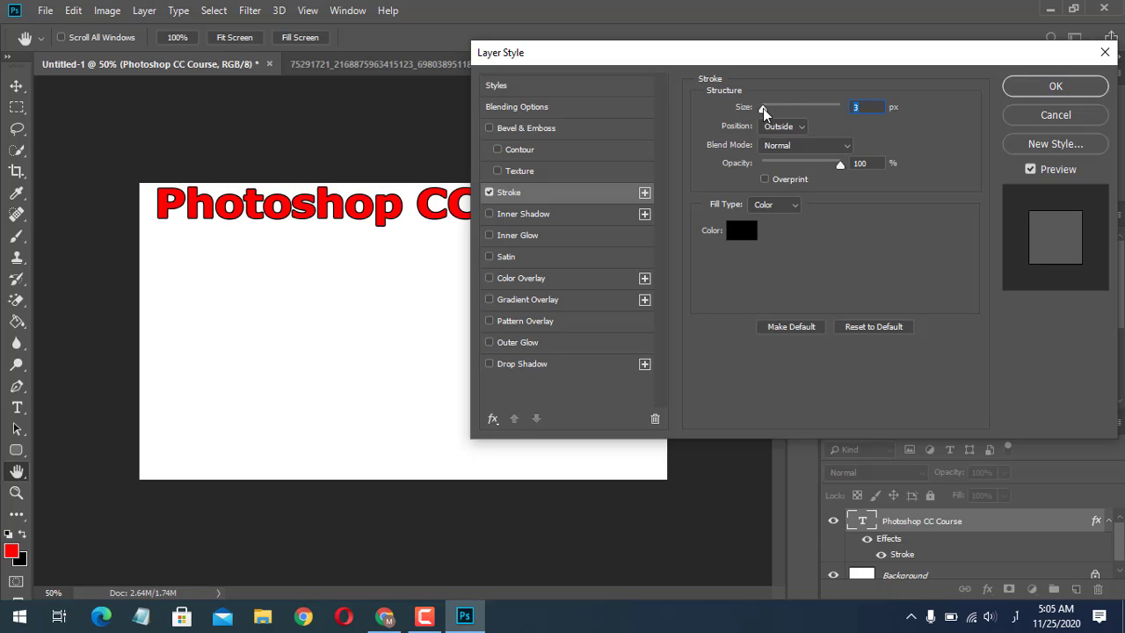
click(555, 364)
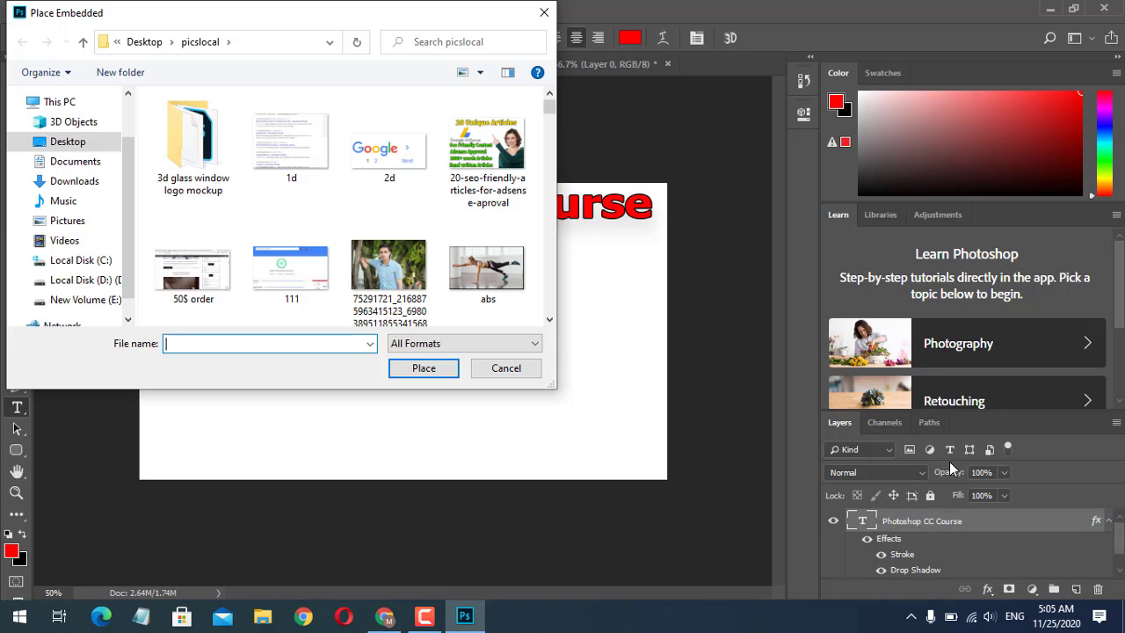
Place the skytech1 logo from the picslocal folder as an embedded image in the document.
text(phs)
key(BackSpace)
key(BackSpace)
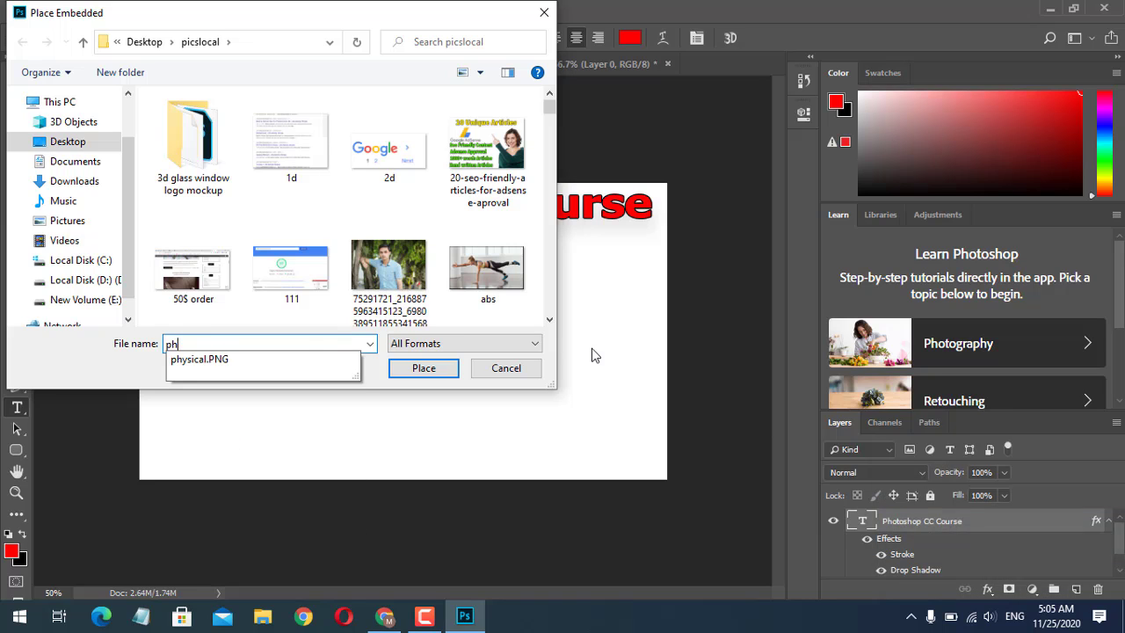
key(BackSpace)
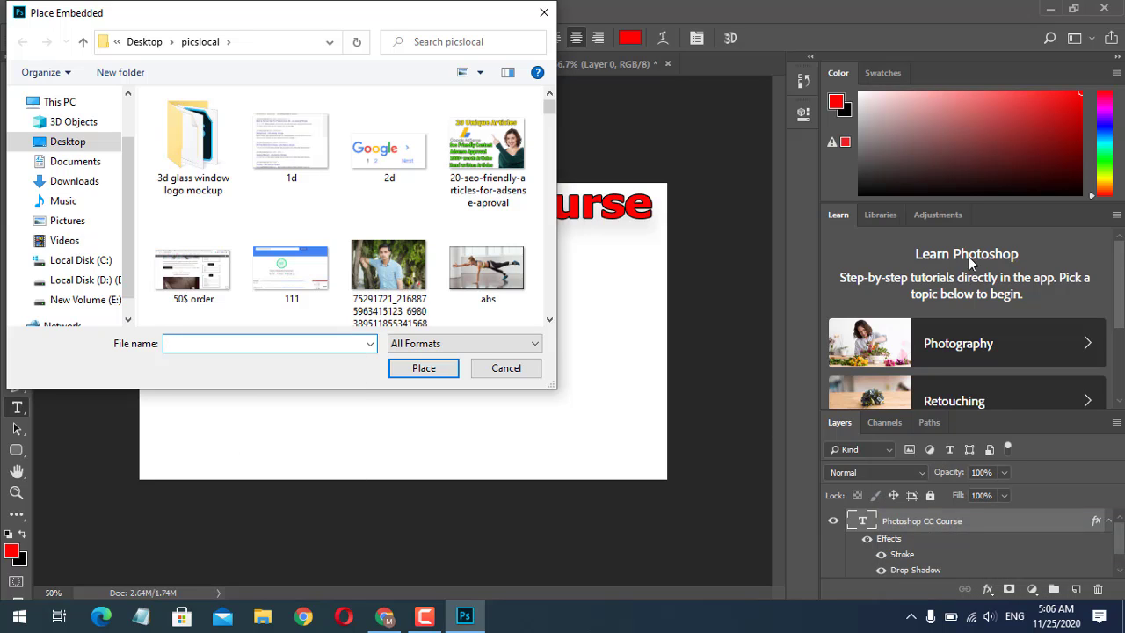
drag(556, 107, 565, 166)
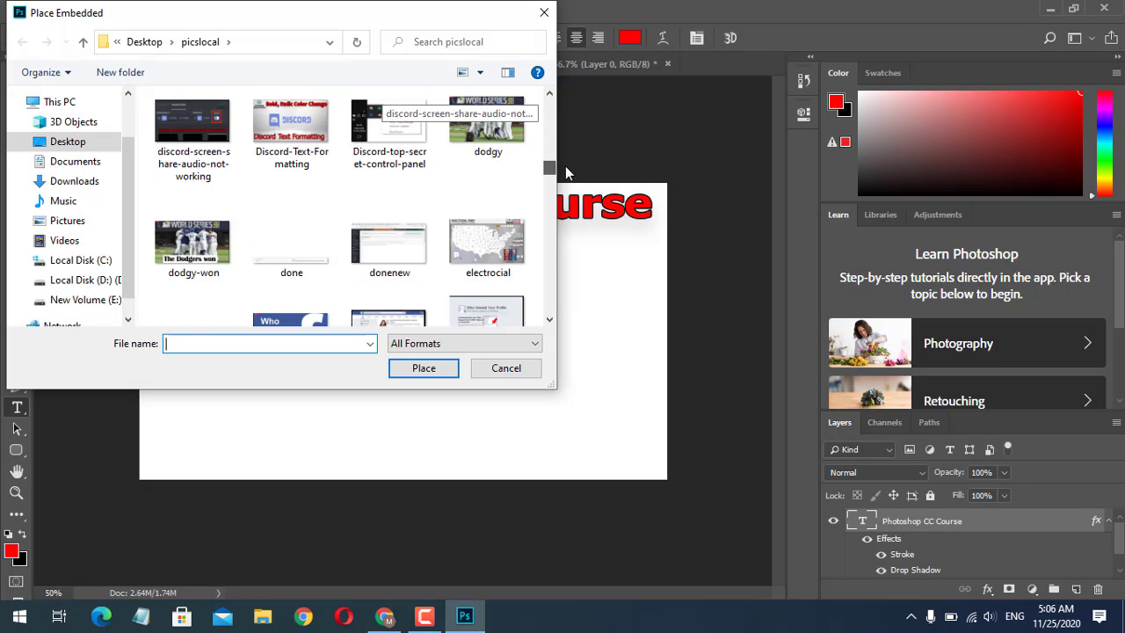
scroll(220, 141, down, 10)
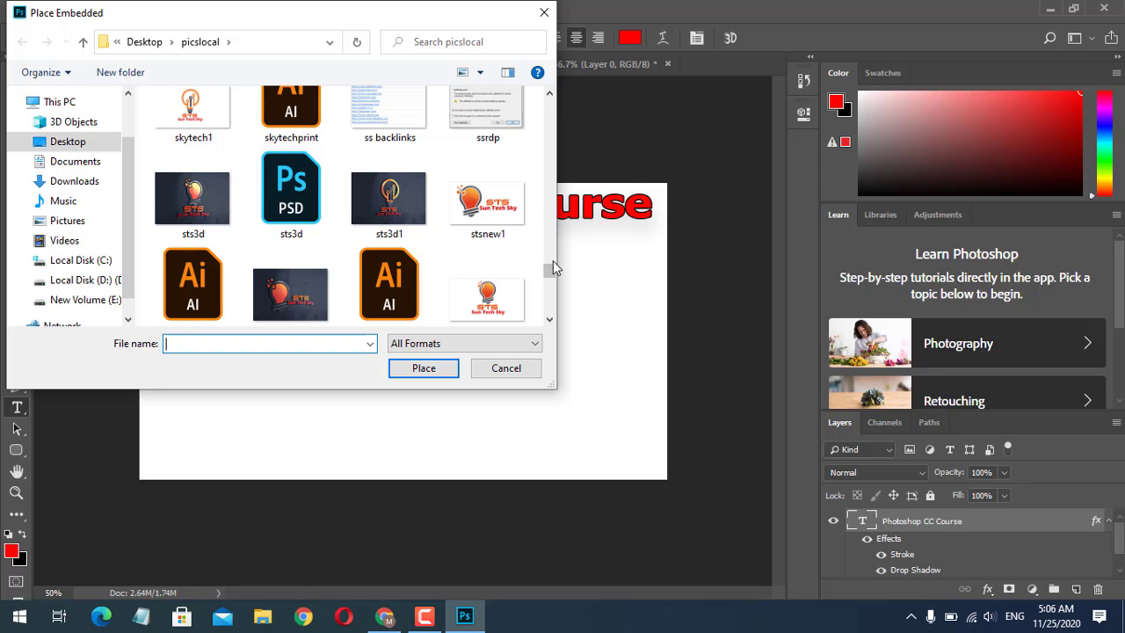
mouse_move(555, 269)
mouse_down()
mouse_move(560, 317)
mouse_move(555, 263)
mouse_up()
double_click(389, 230)
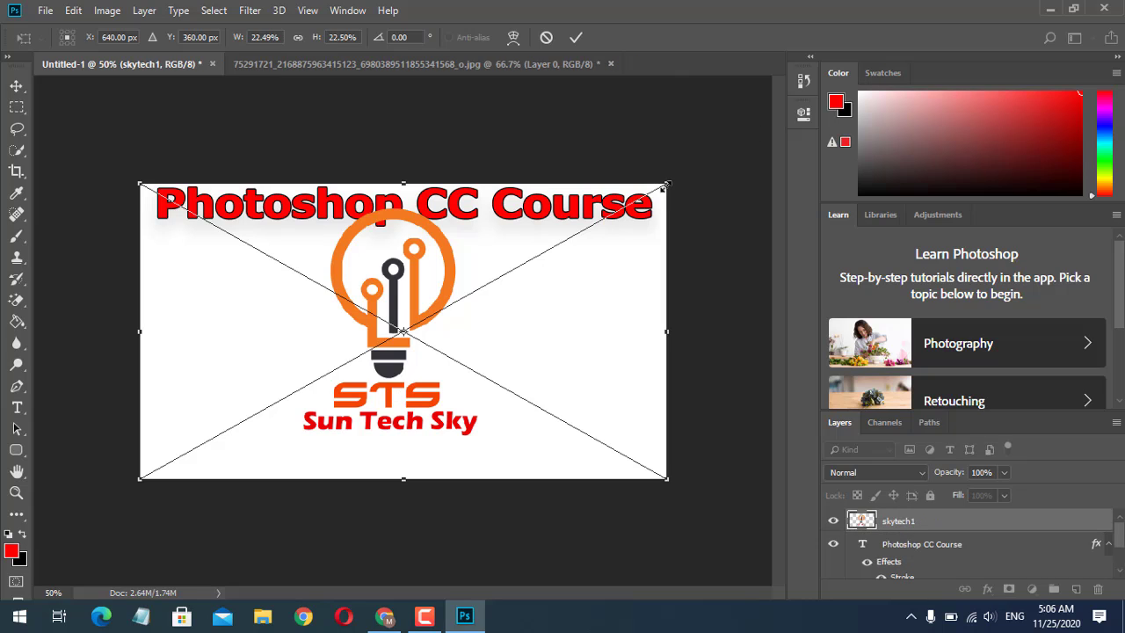
Shrink the placed logo and position it below the title, near the canvas's left edge.
drag(666, 185, 578, 234)
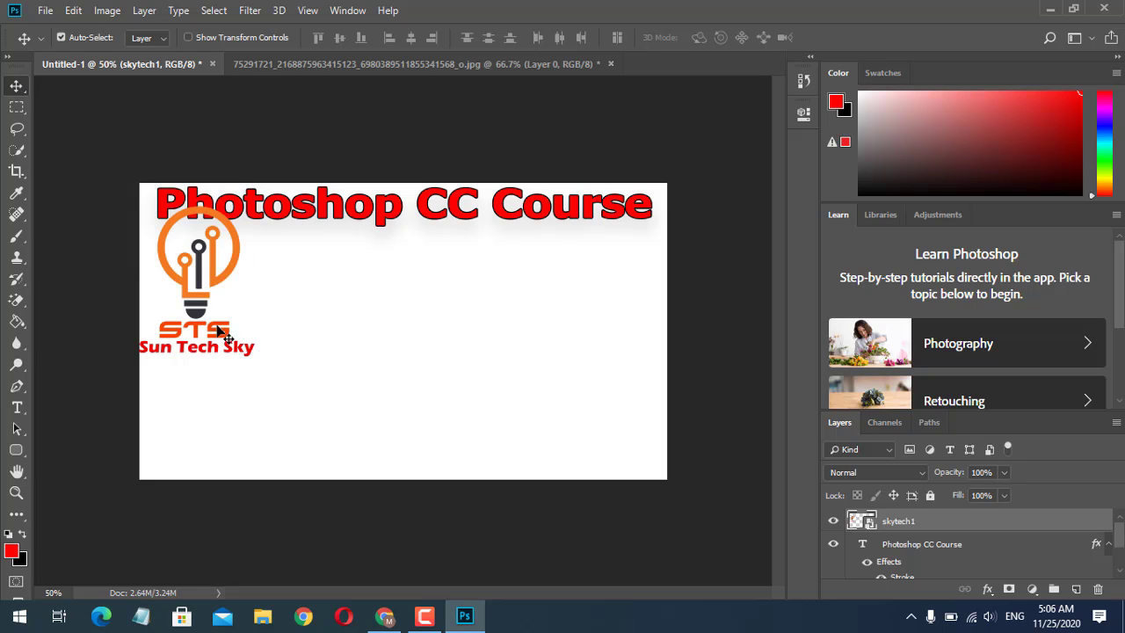
mouse_move(204, 308)
mouse_down()
mouse_move(223, 327)
mouse_move(210, 327)
mouse_up()
Add a red text line "Best Logo Designing Course" in 30 pt Tahoma Bold below the title.
key(t)
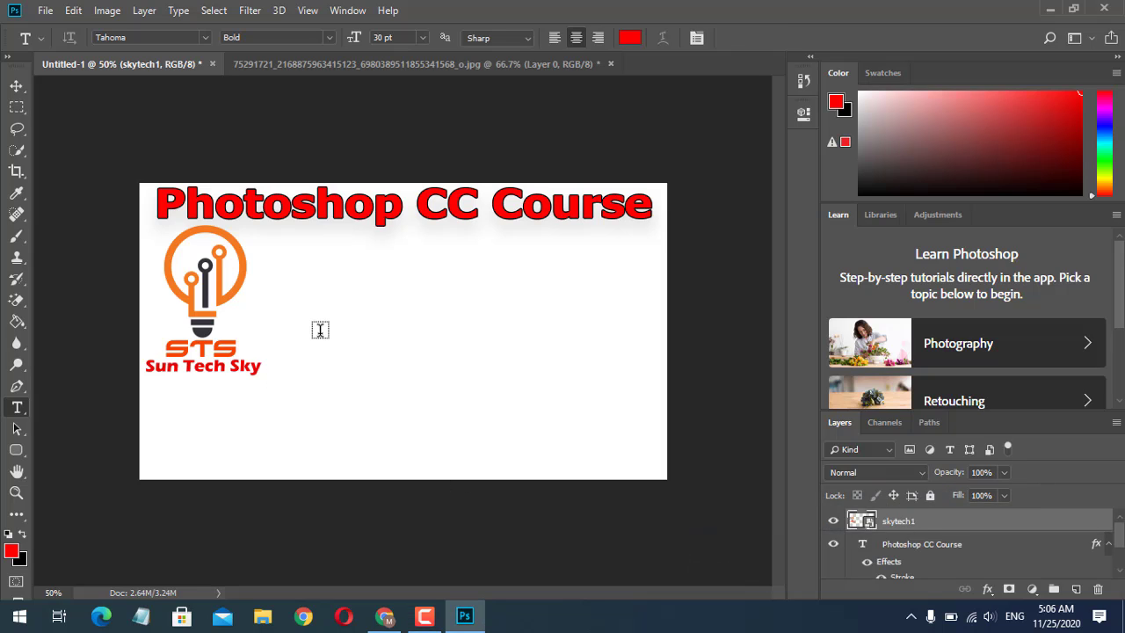
click(320, 329)
text(Be)
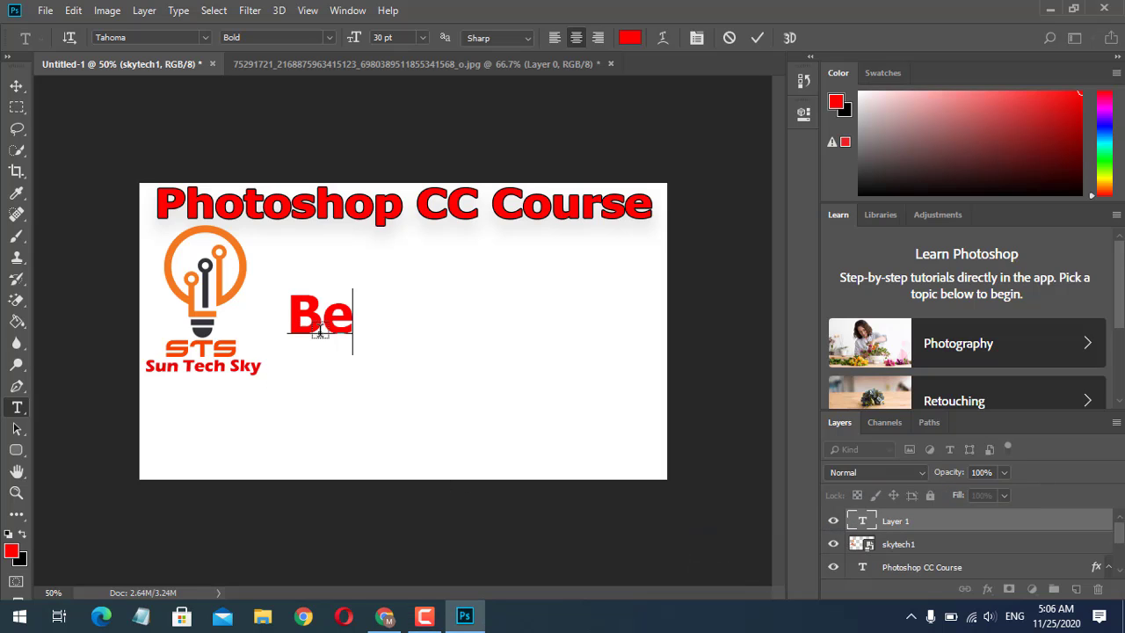
text(st Logo Designing Corse)
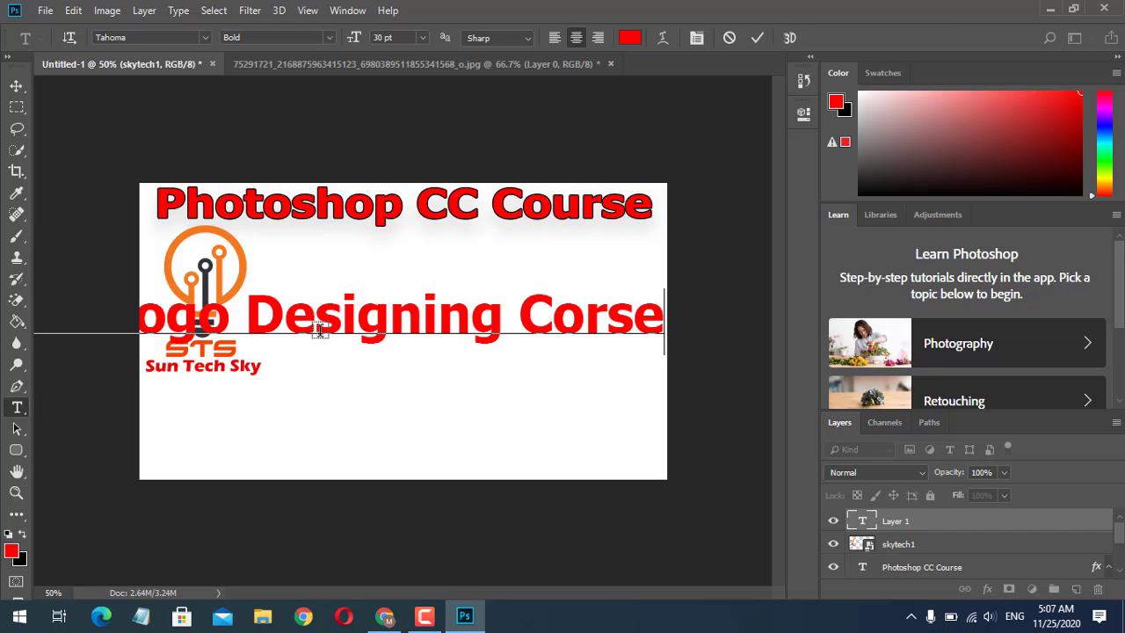
key(BackSpace)
key(BackSpace)
key(BackSpace)
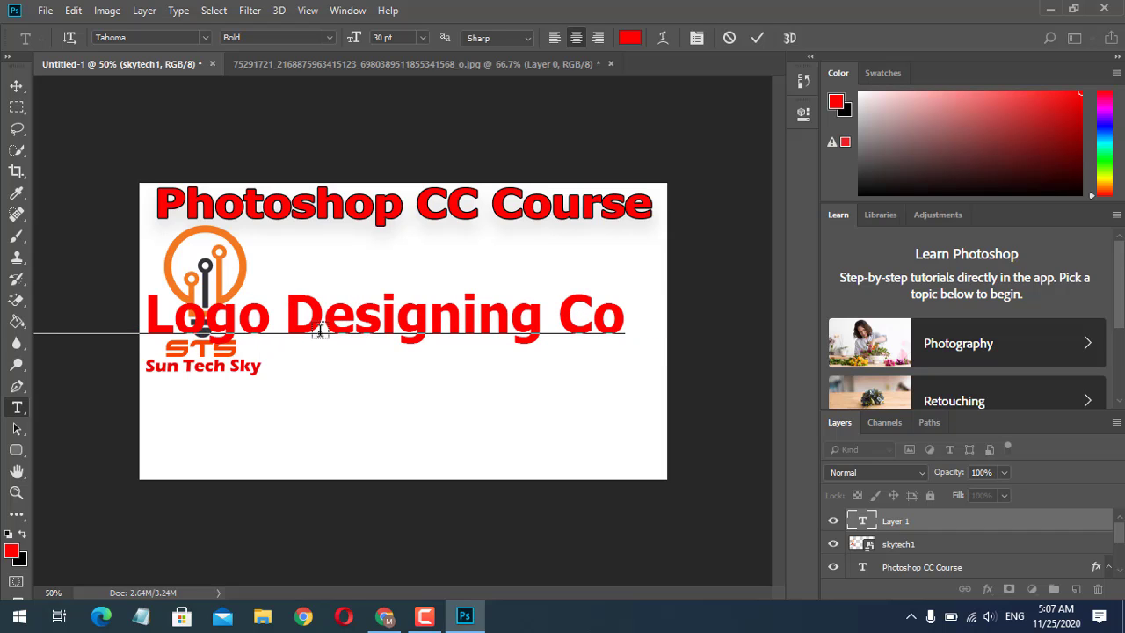
text(urse)
Scale down the "Best Logo Designing Course" line, move it up beneath the title and narrow its width.
drag(682, 292, 510, 309)
drag(465, 358, 626, 300)
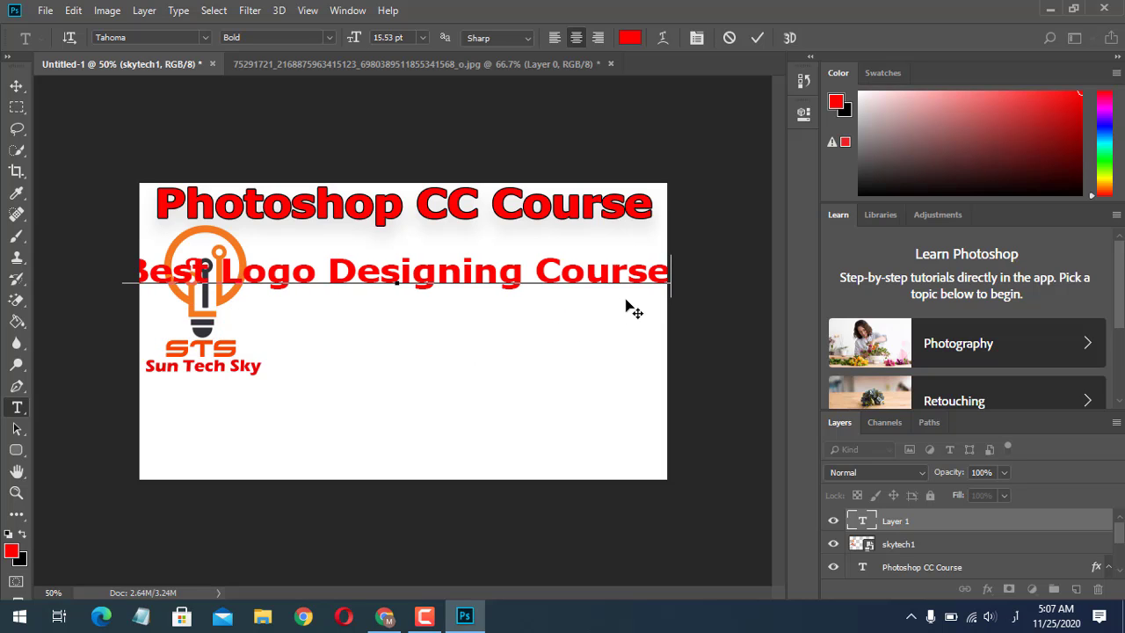
key(ctrl)
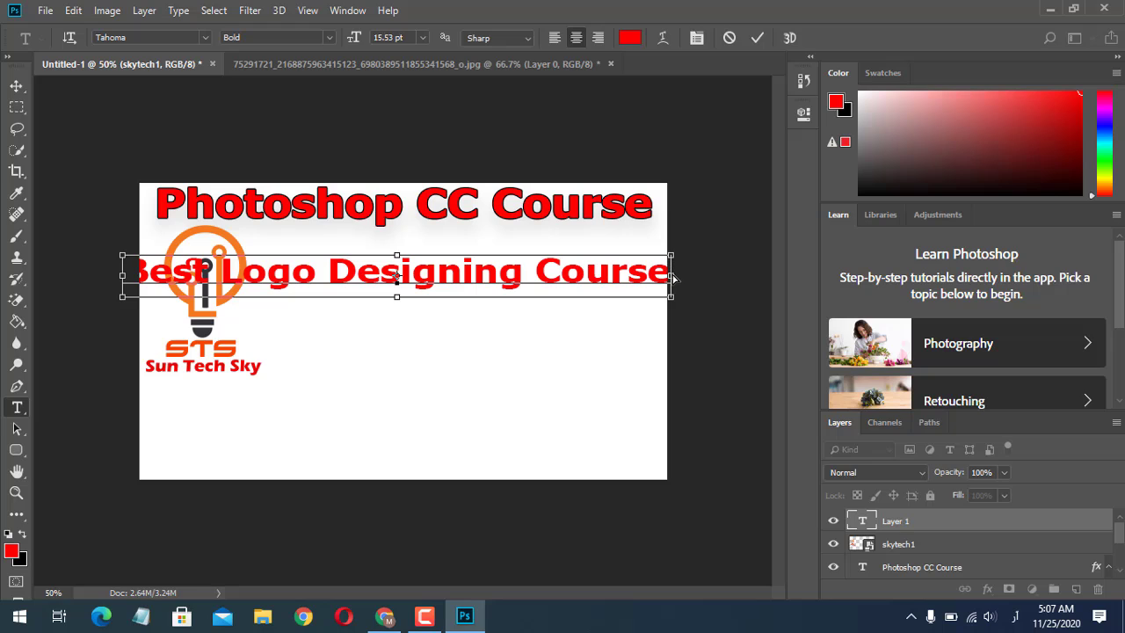
drag(673, 276, 599, 282)
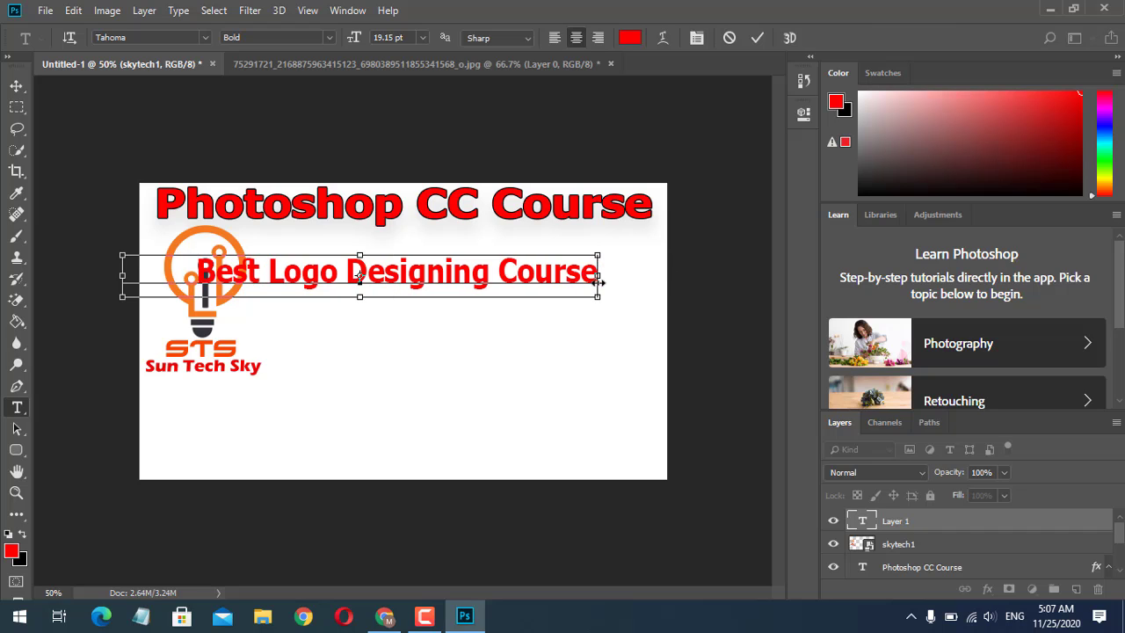
Set the "Best Logo Designing Course" text to Sofachrome at 11 pt and move it directly beneath the title, beside the logo.
triple_click(543, 270)
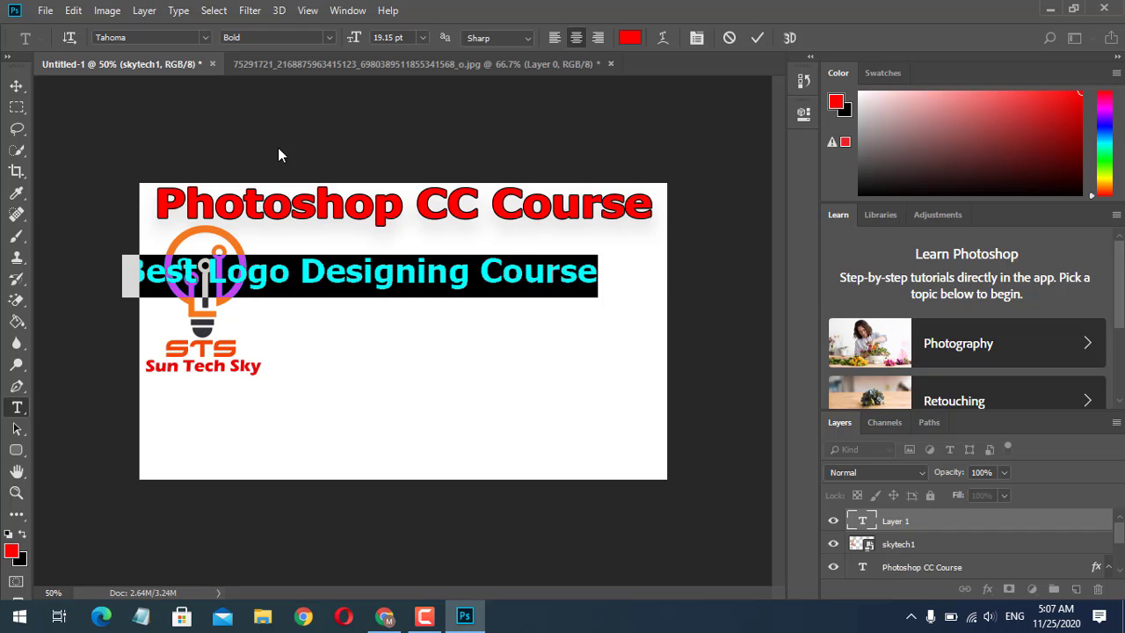
click(207, 36)
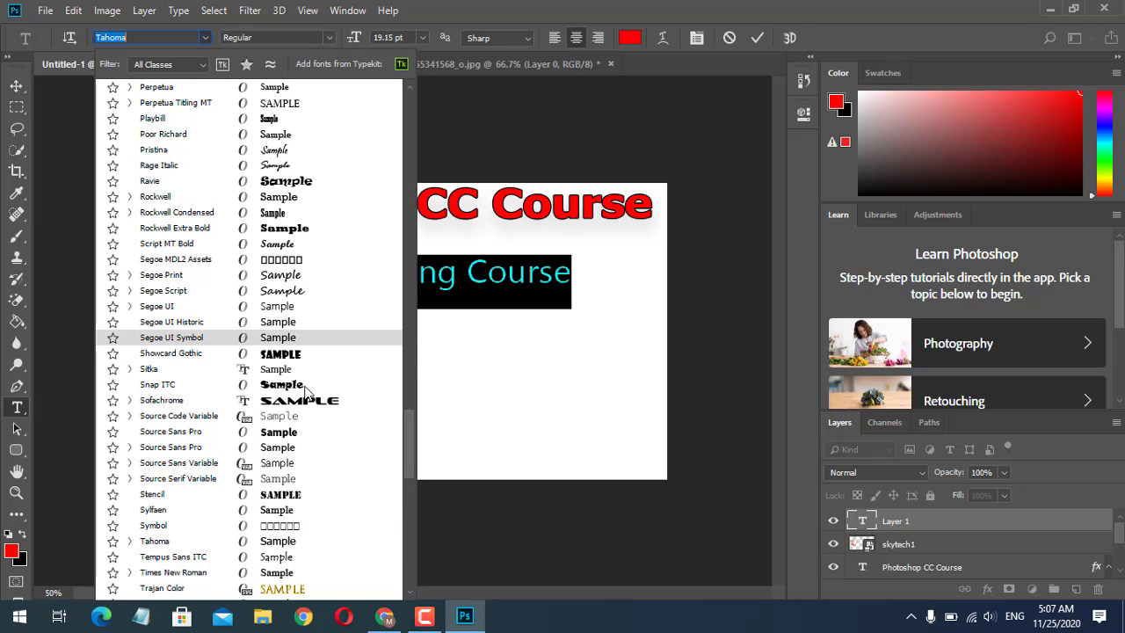
click(347, 400)
click(375, 273)
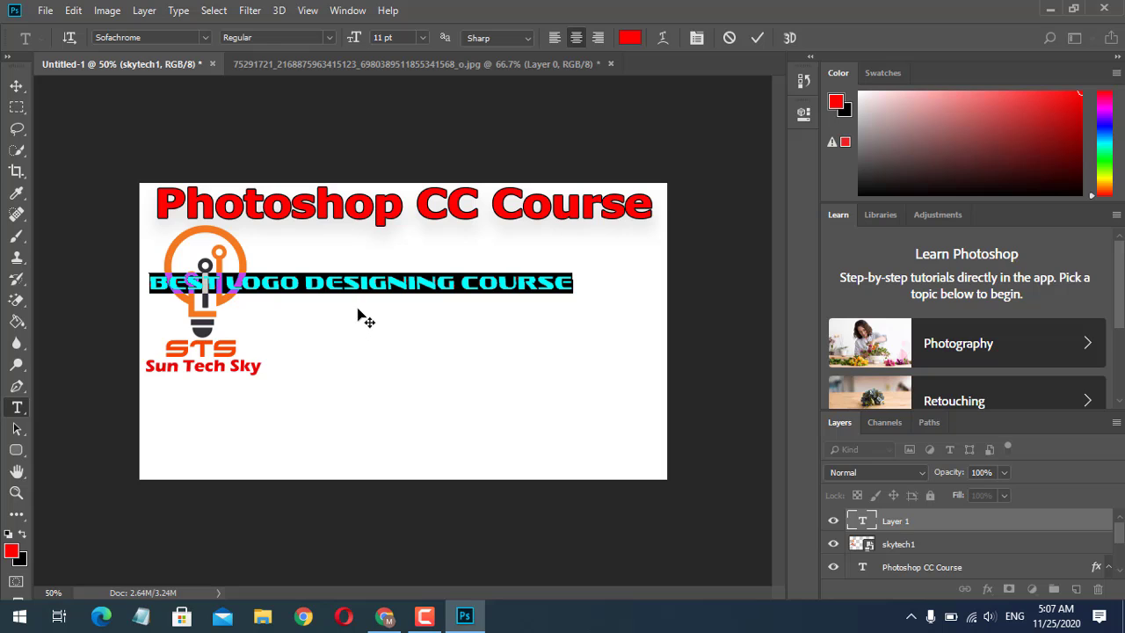
drag(358, 310, 452, 272)
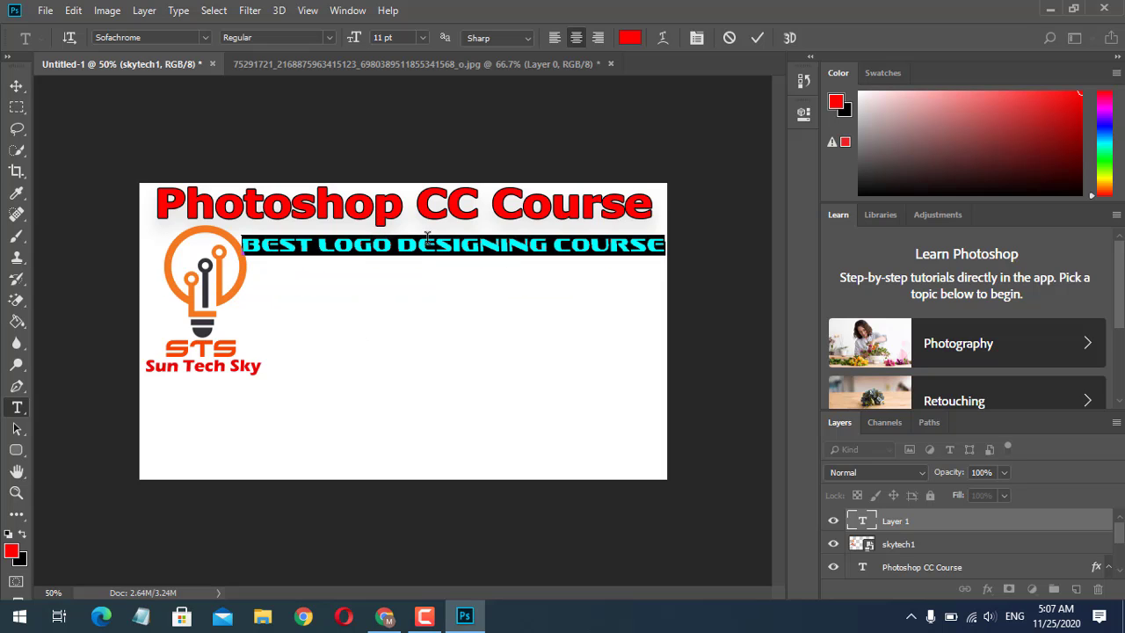
Recolour the "Best Logo Designing Course" text blue and stretch it vertically to about 14.2 pt.
click(1104, 124)
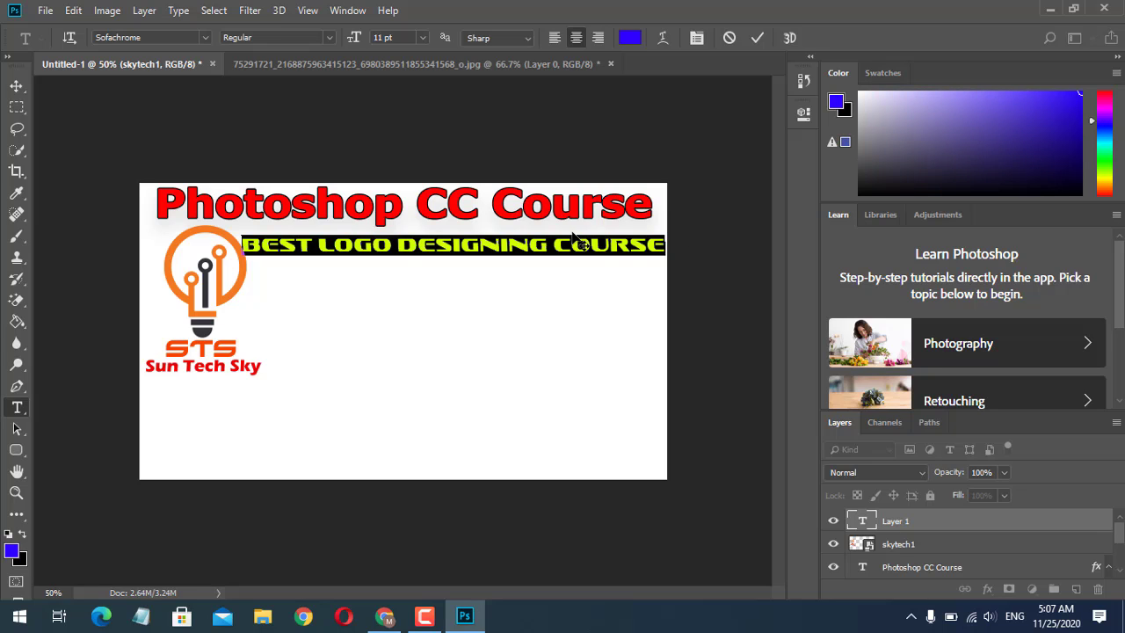
click(572, 234)
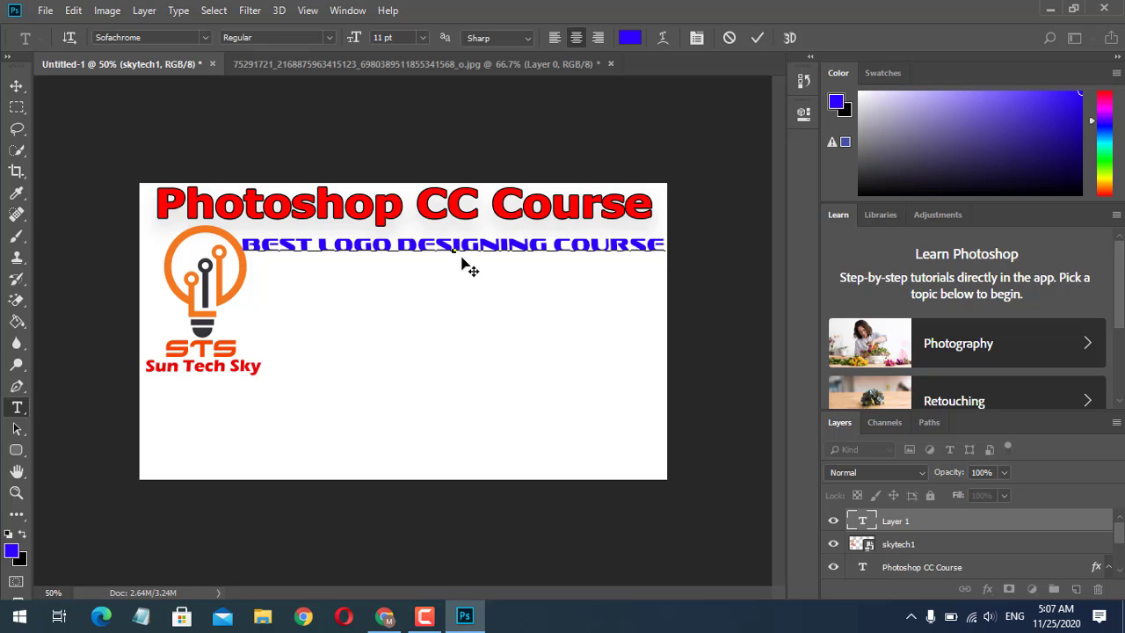
key(ctrl)
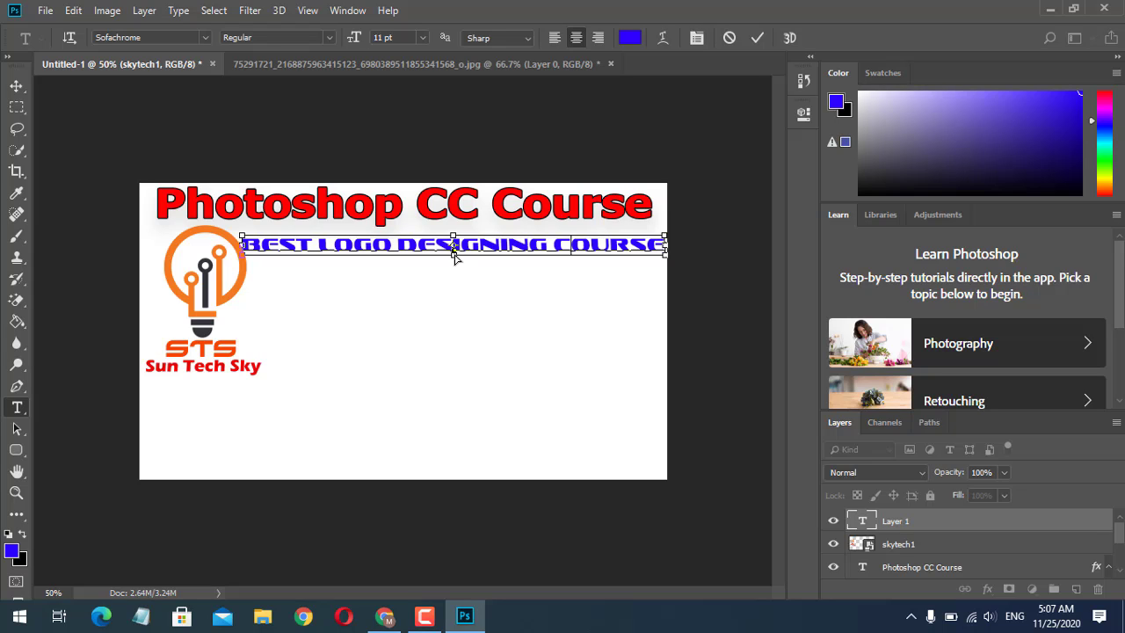
drag(455, 260, 457, 266)
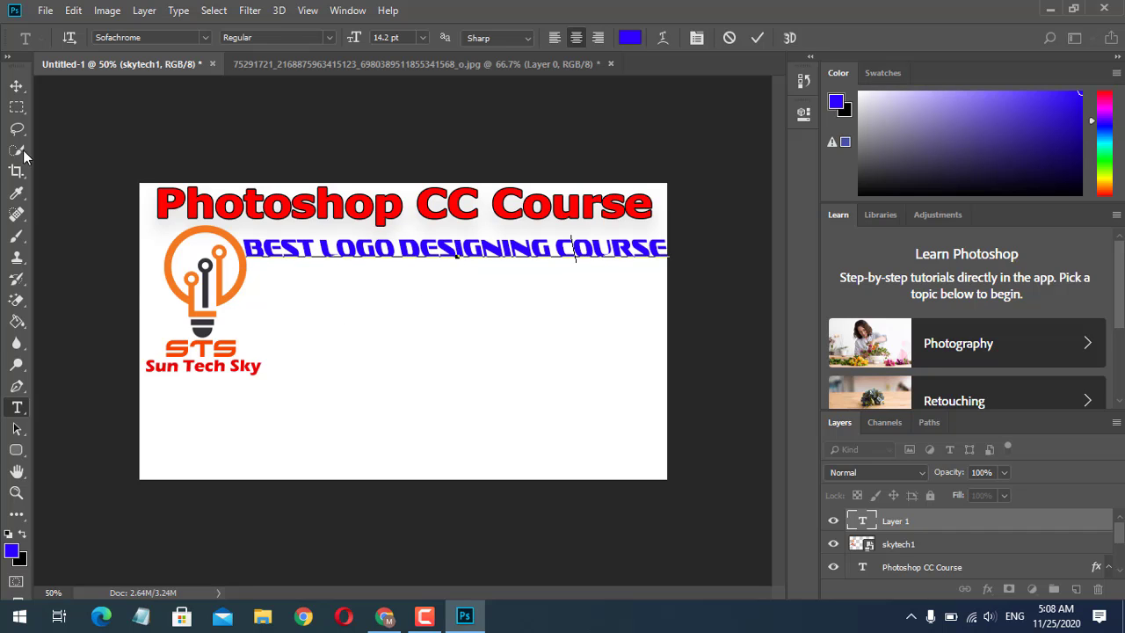
Finish editing the "Best Logo Designing Course" text.
click(18, 88)
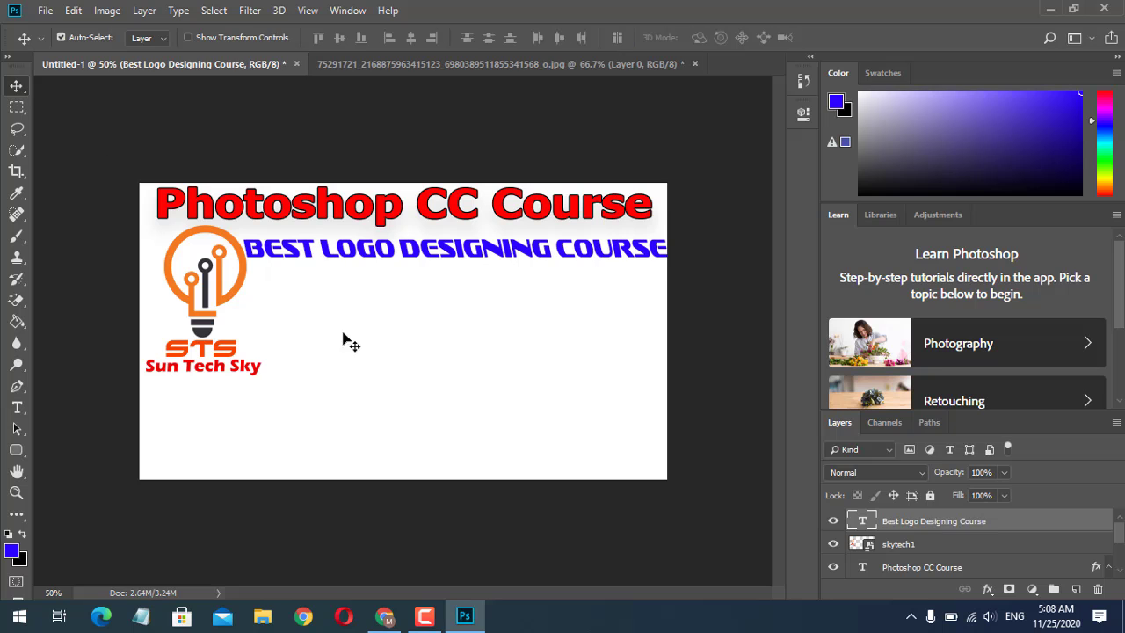
click(44, 11)
click(109, 324)
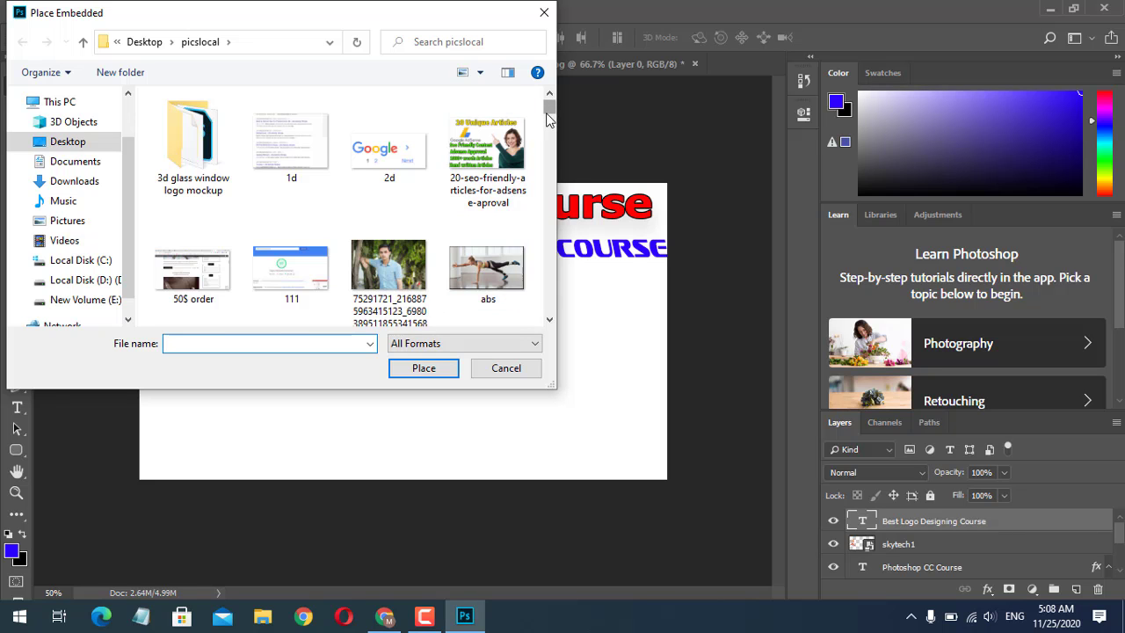
drag(548, 107, 556, 146)
double_click(513, 183)
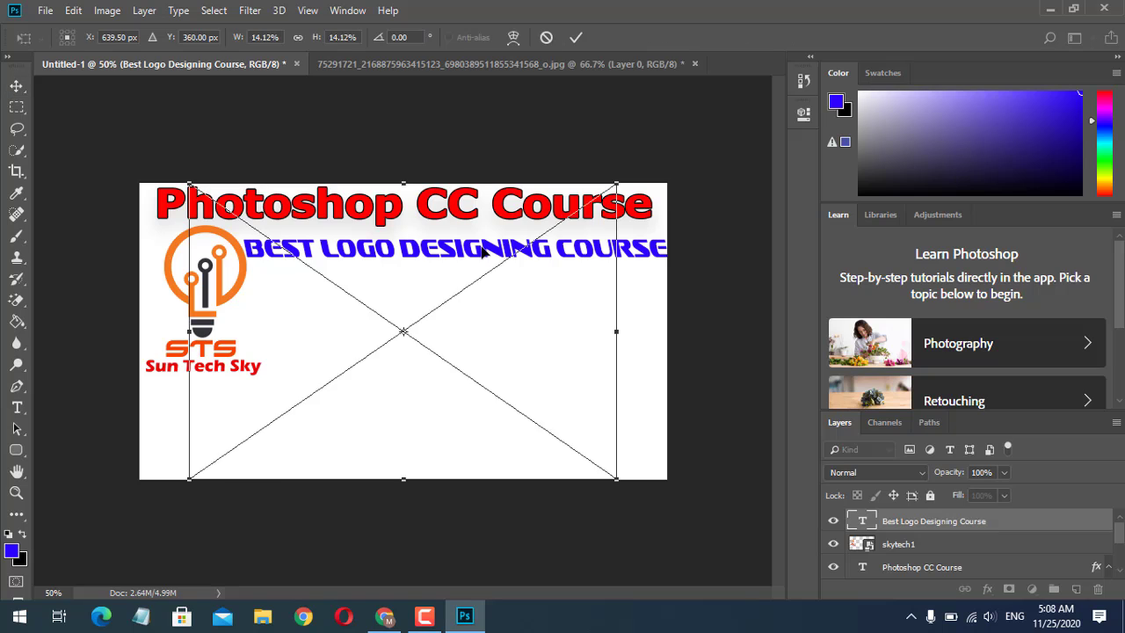
key(Return)
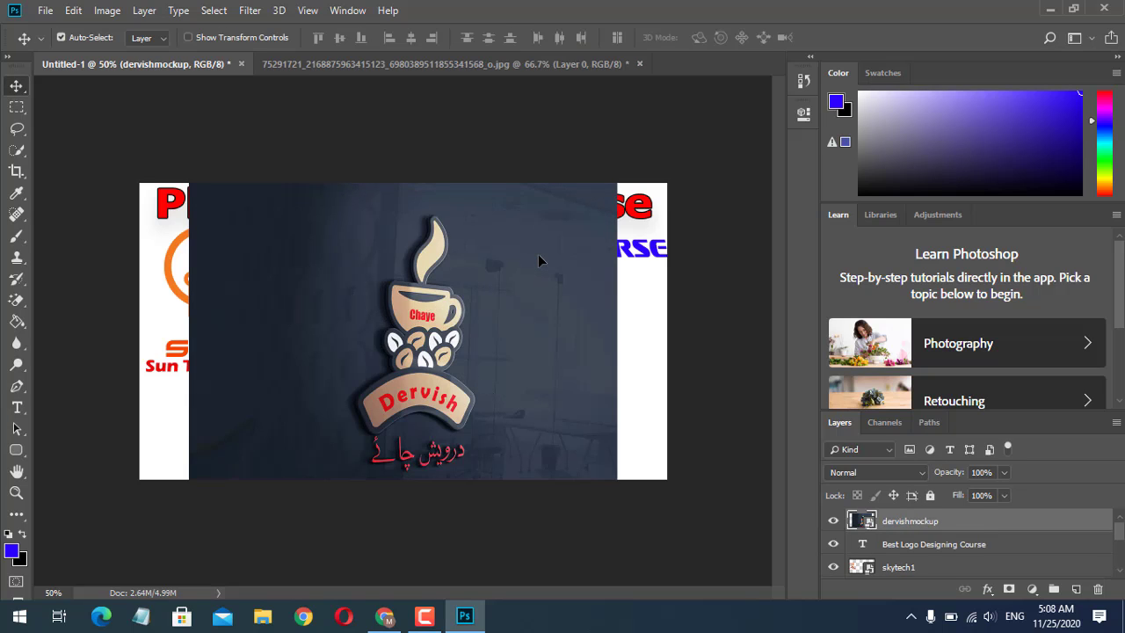
key(Delete)
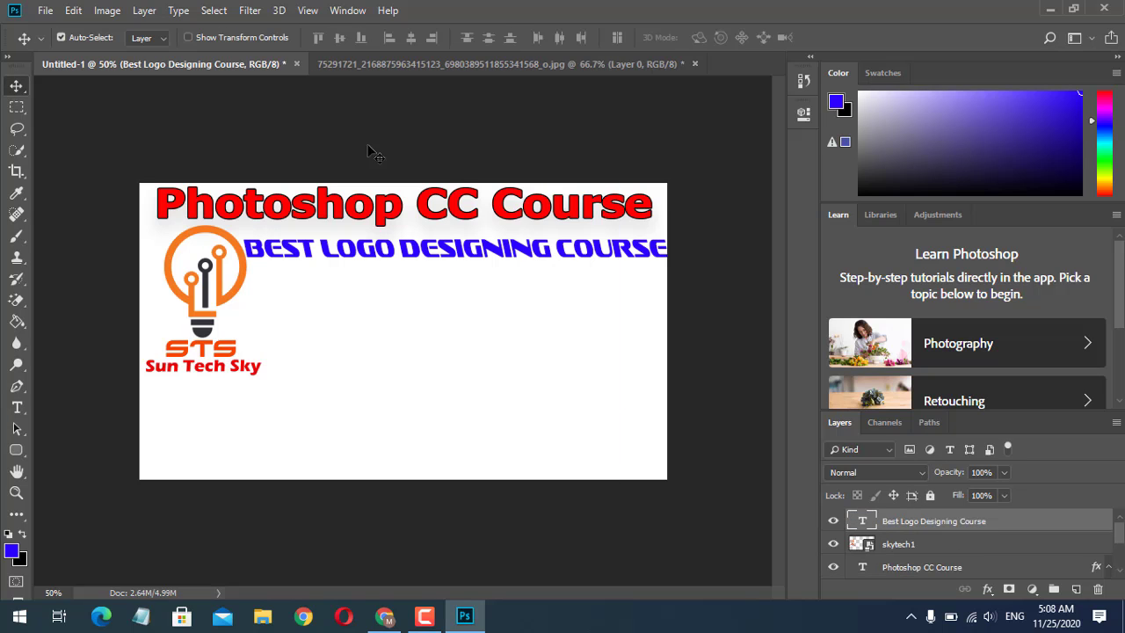
Place the uoh image from the picslocal folder into the thumbnail as an embedded layer.
click(41, 10)
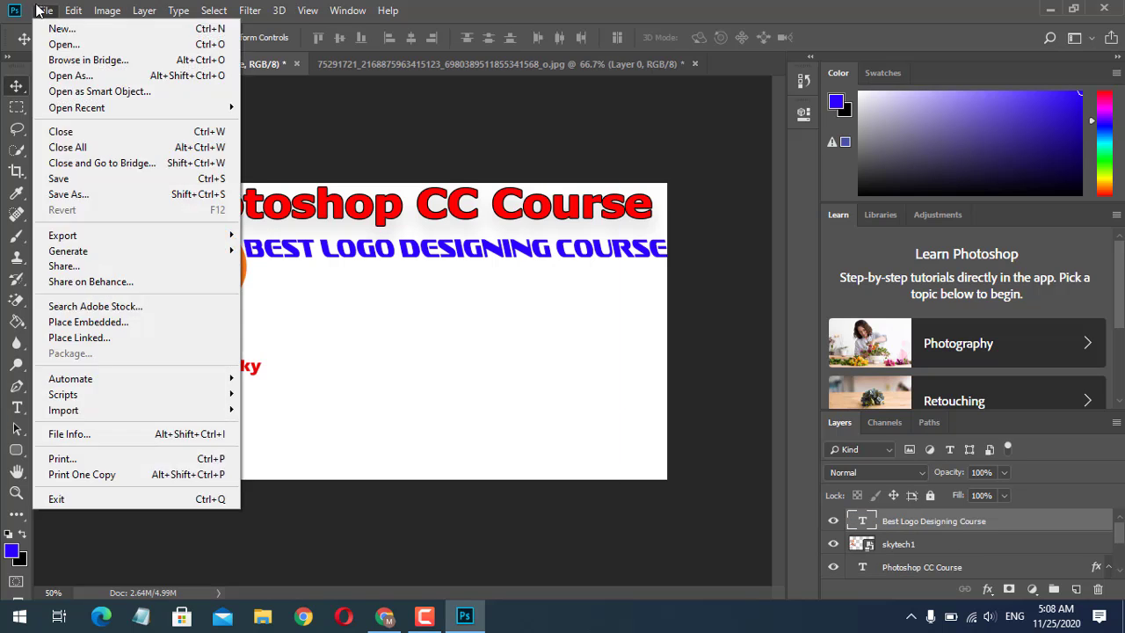
drag(556, 185, 555, 312)
double_click(390, 189)
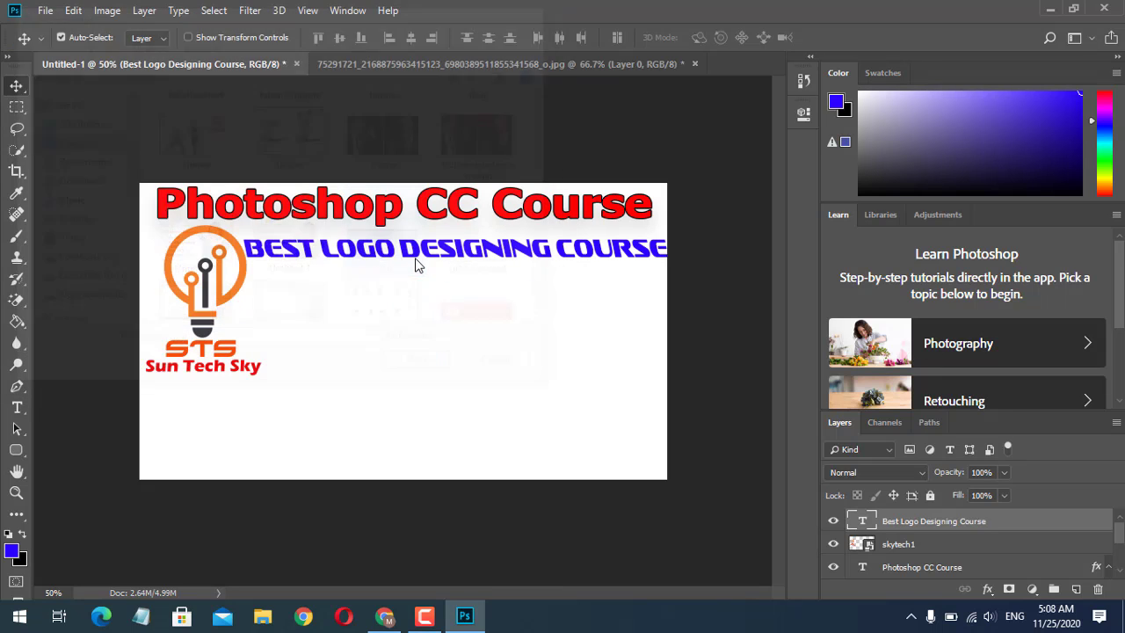
Fit the uoh image across the canvas width below the tagline and move its layer behind the Sun Tech Sky logo.
drag(521, 321, 520, 367)
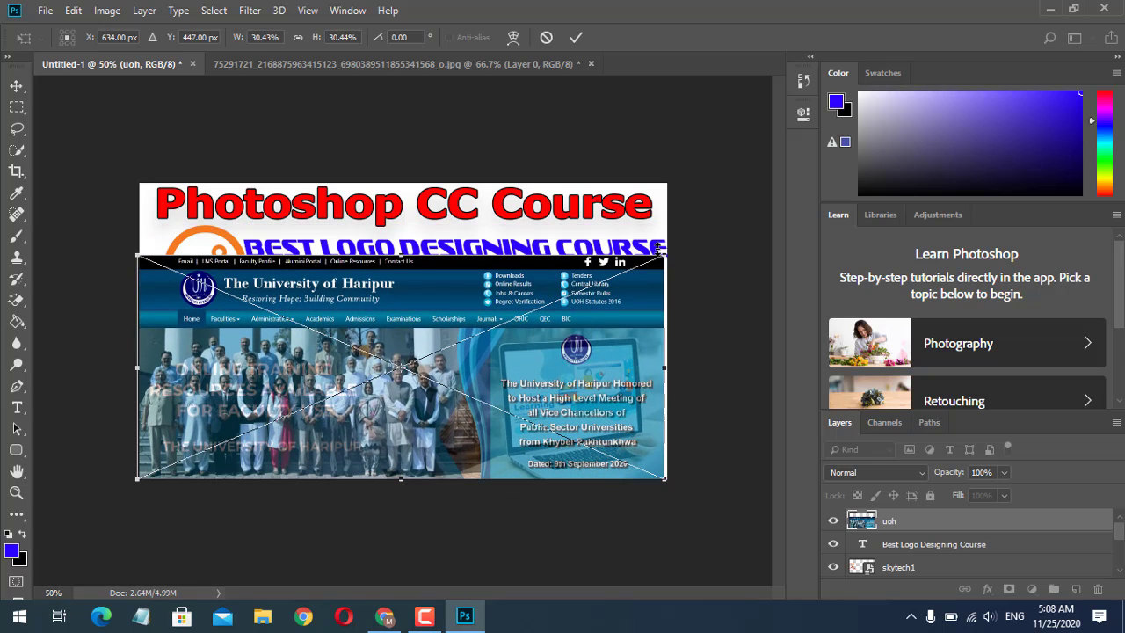
drag(664, 256, 613, 281)
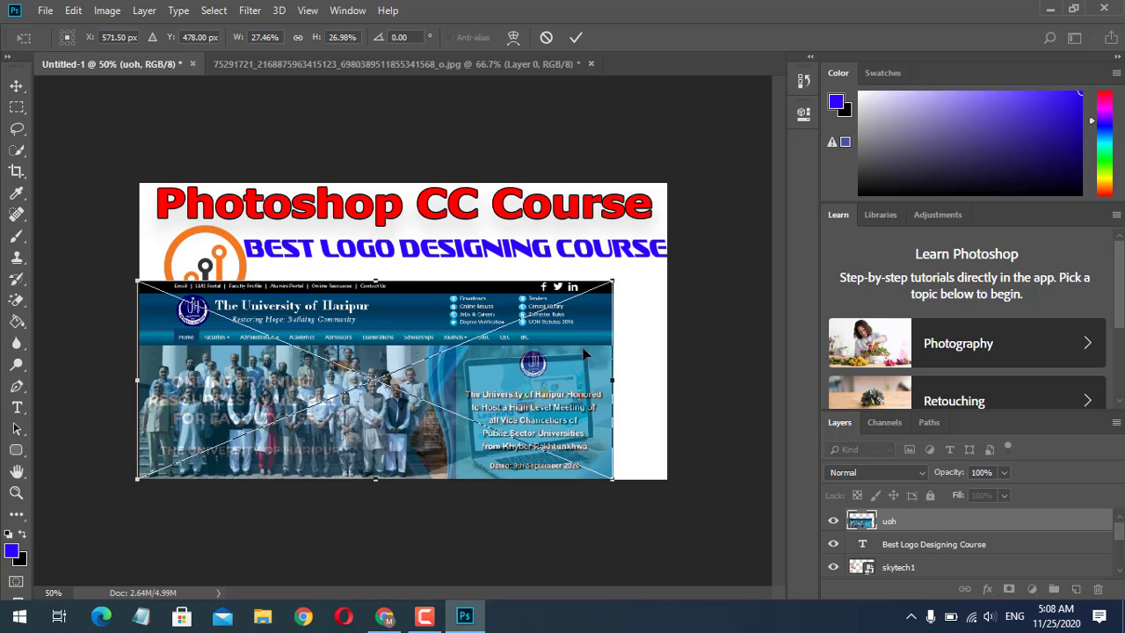
drag(614, 382, 667, 382)
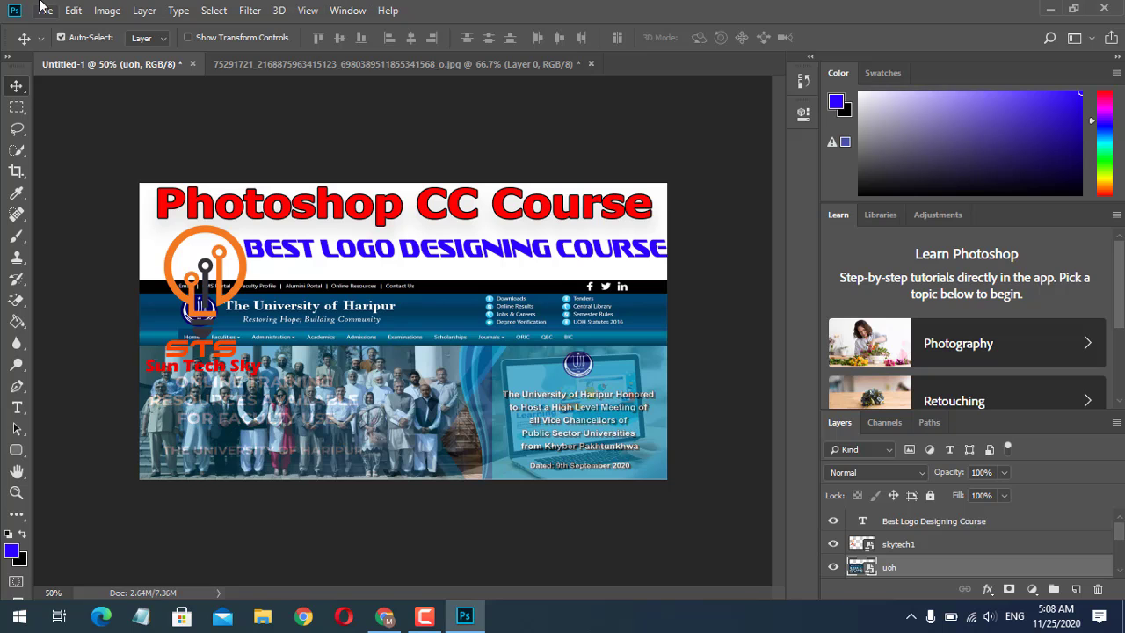
Start saving the thumbnail under Save As in the picslocal folder and open the choice of file formats.
click(73, 10)
mouse_move(45, 4)
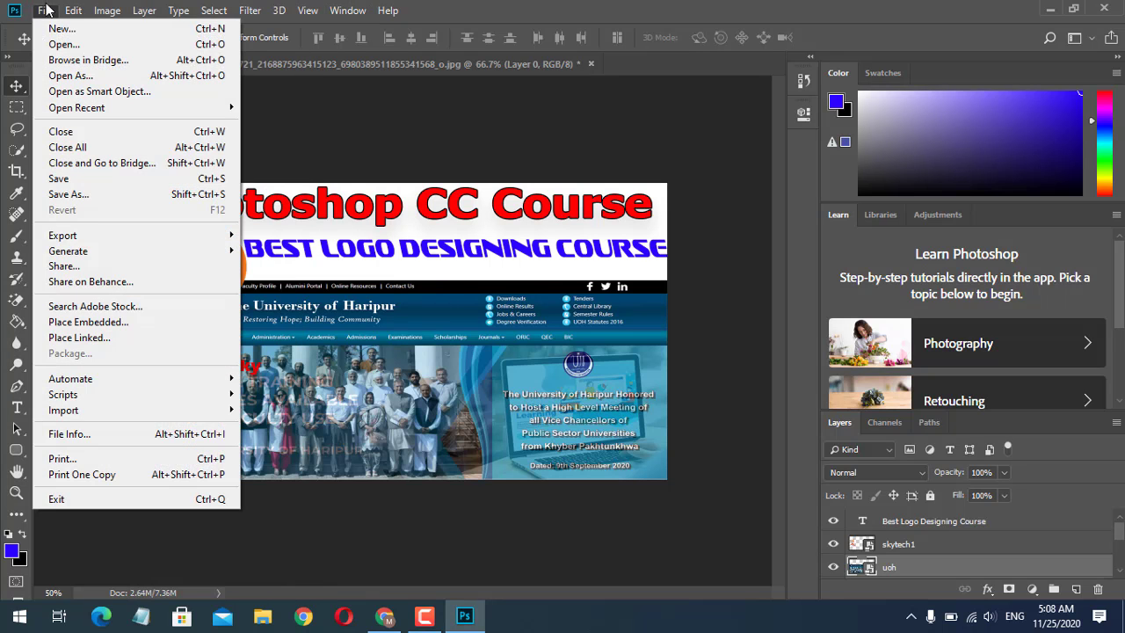
click(117, 195)
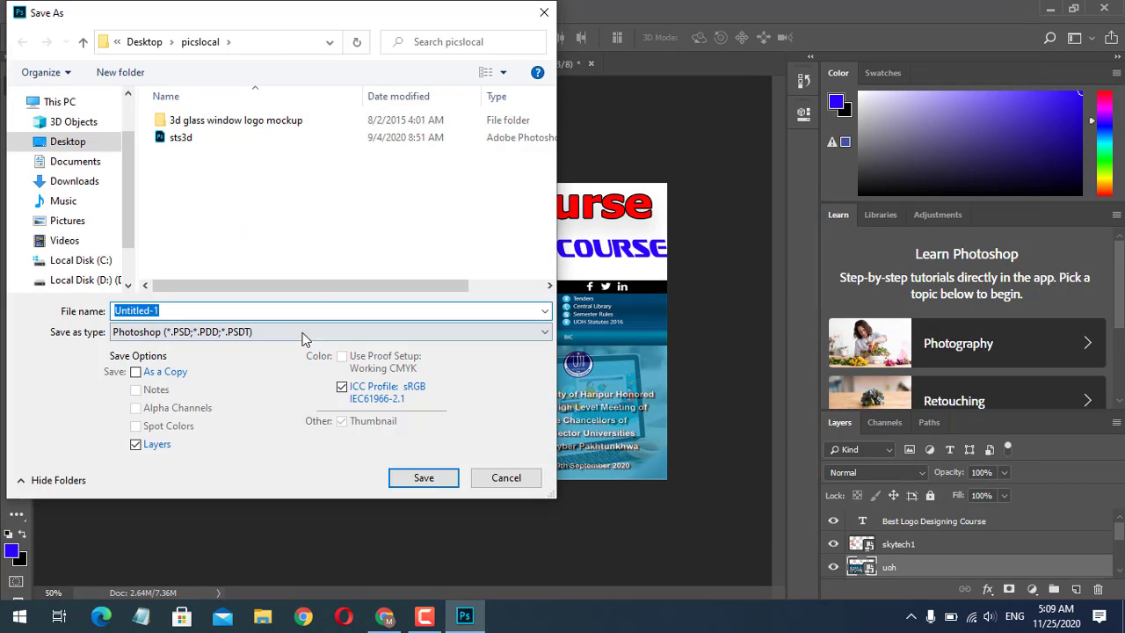
click(261, 335)
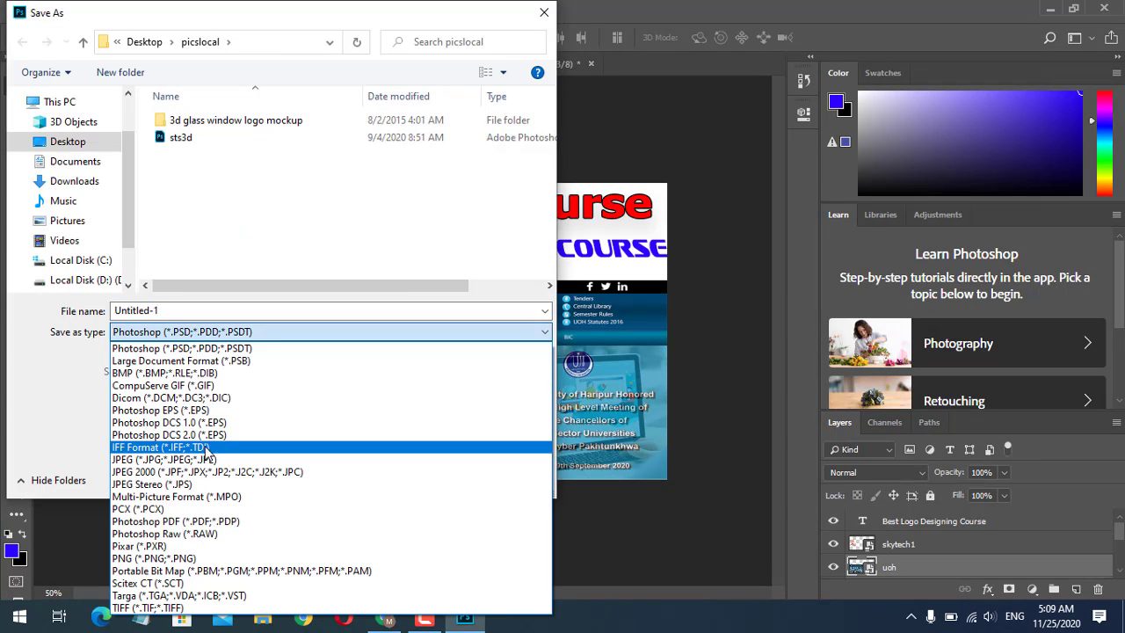